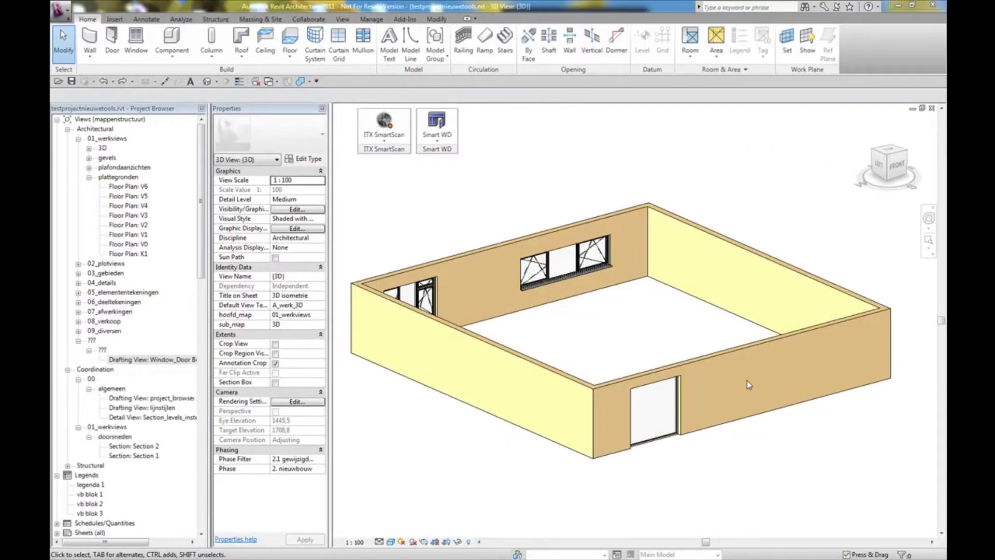
# - Zoom the 3D view in on the door opening in the front wall
pyautogui.scroll(-3, 723, 400)
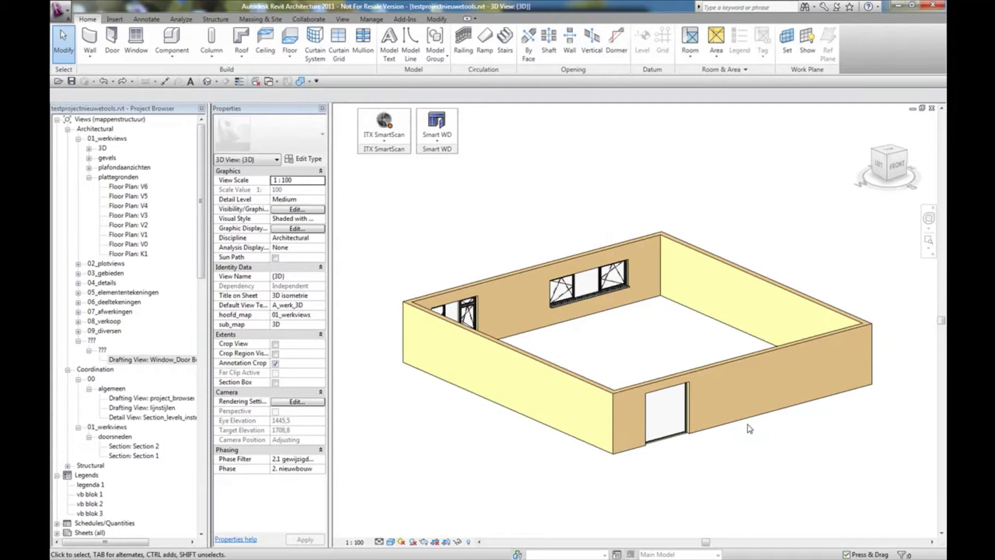
pyautogui.scroll(4, 688, 428)
pyautogui.scroll(4, 688, 428)
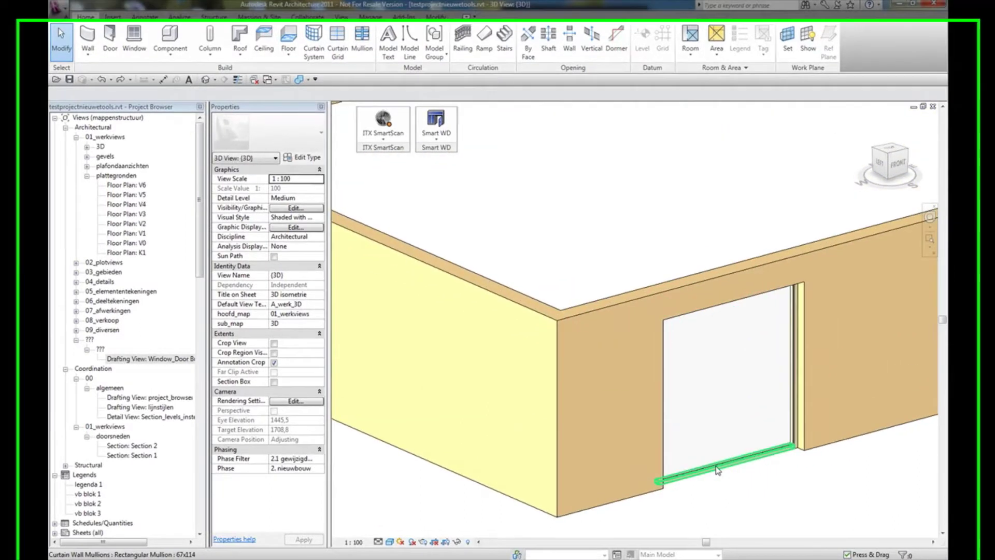
# - Select the 31_ontwerpkozijn curtain wall in the door opening and list it in SmartScan Modify Elements
pyautogui.click(723, 469)
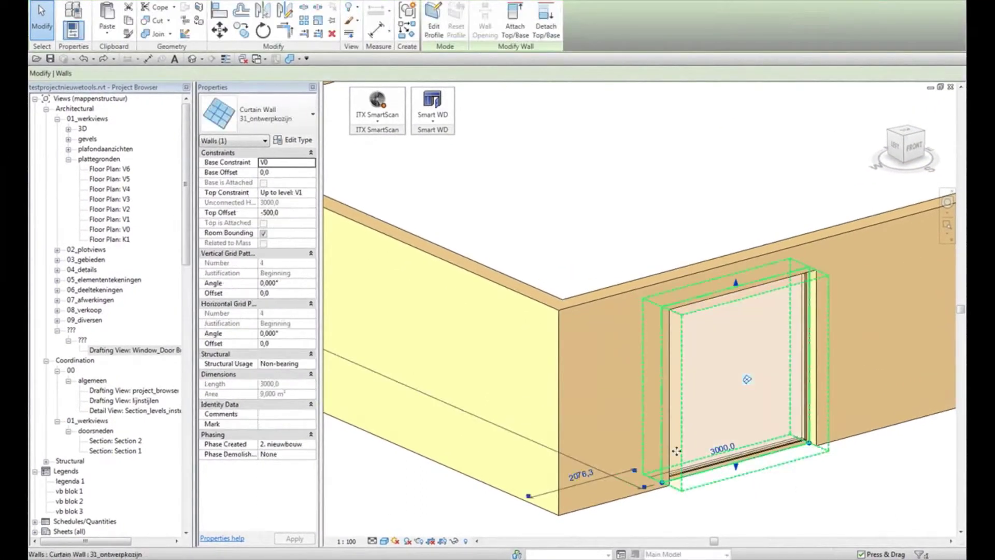
pyautogui.scroll(1, 843, 399)
pyautogui.scroll(2, 842, 394)
pyautogui.moveTo(843, 392); pyautogui.dragTo(834, 381, button='middle')
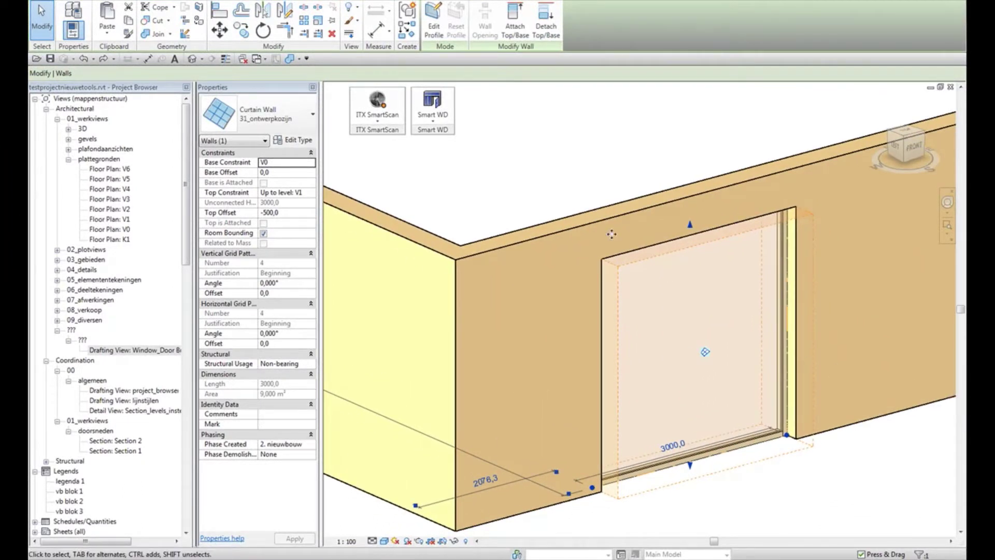
pyautogui.click(378, 108)
pyautogui.click(393, 149)
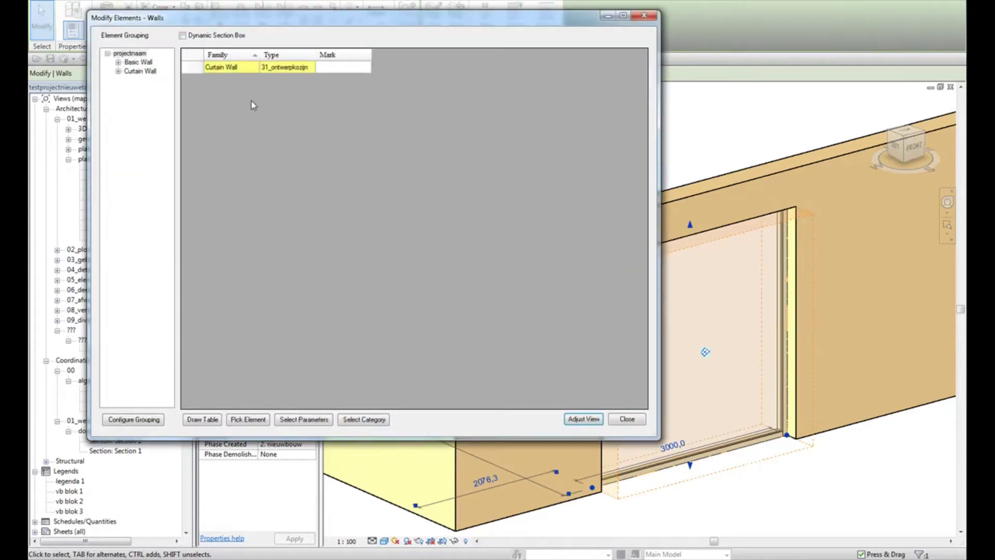
# - Replace the Curtain Wall row with window 31_ISR_wand_sparing_buitenbladhost, type simpel
pyautogui.click(322, 70)
pyautogui.rightClick(318, 71)
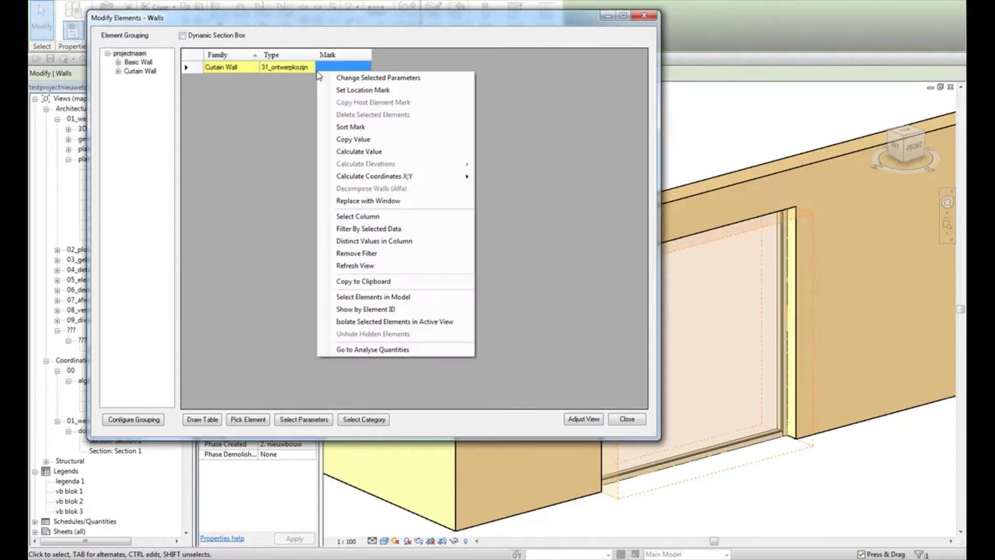
pyautogui.click(372, 201)
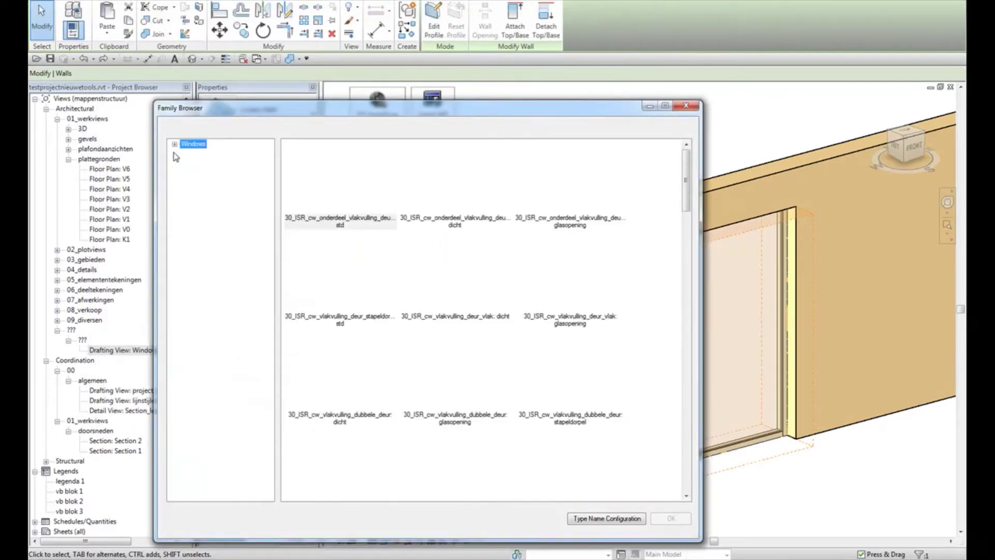
pyautogui.click(175, 145)
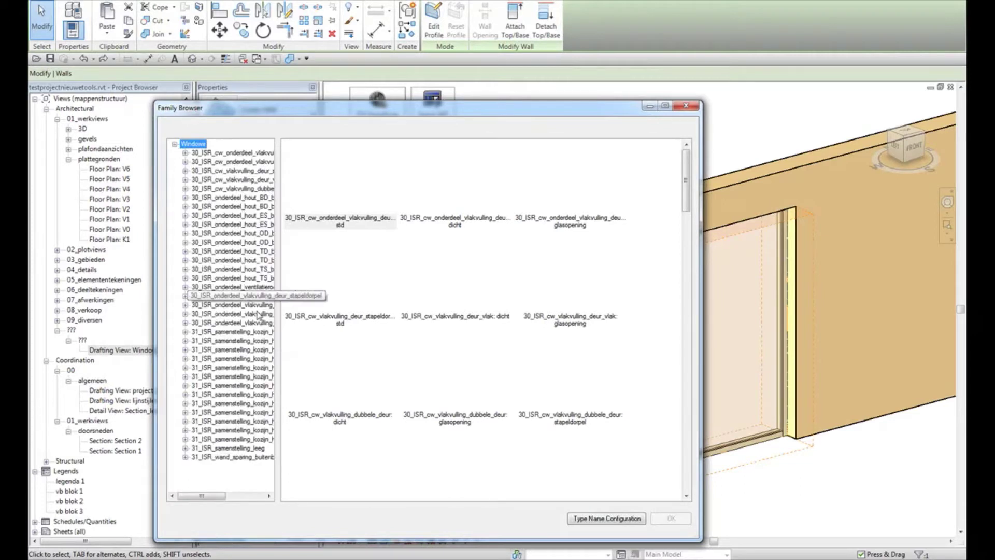
pyautogui.click(185, 457)
pyautogui.click(215, 439)
pyautogui.click(210, 458)
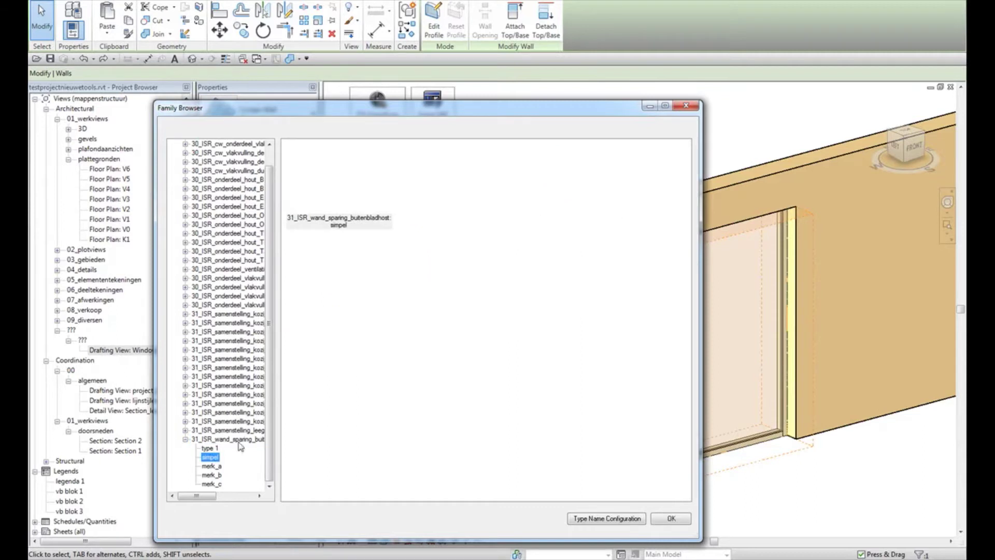
pyautogui.click(340, 228)
pyautogui.click(656, 520)
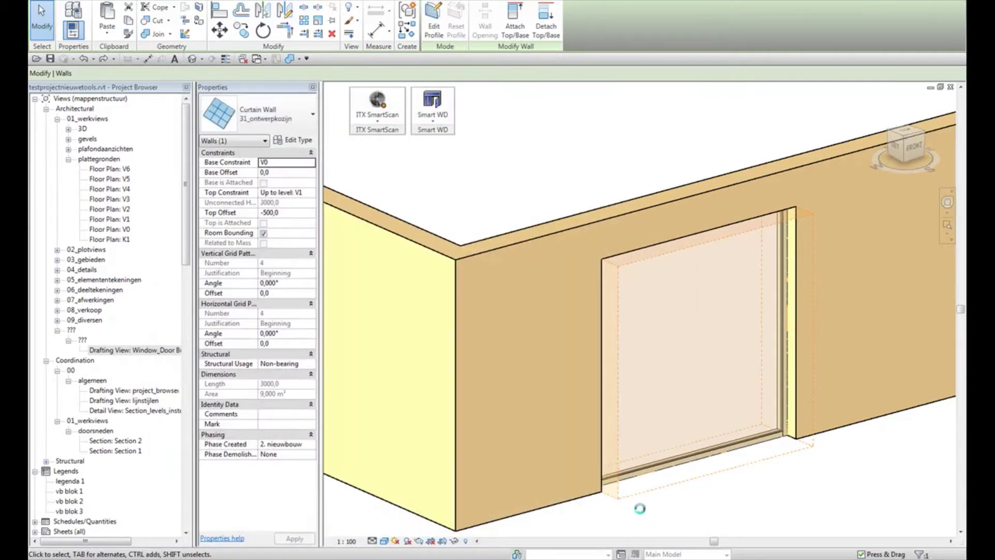
pyautogui.click(639, 515)
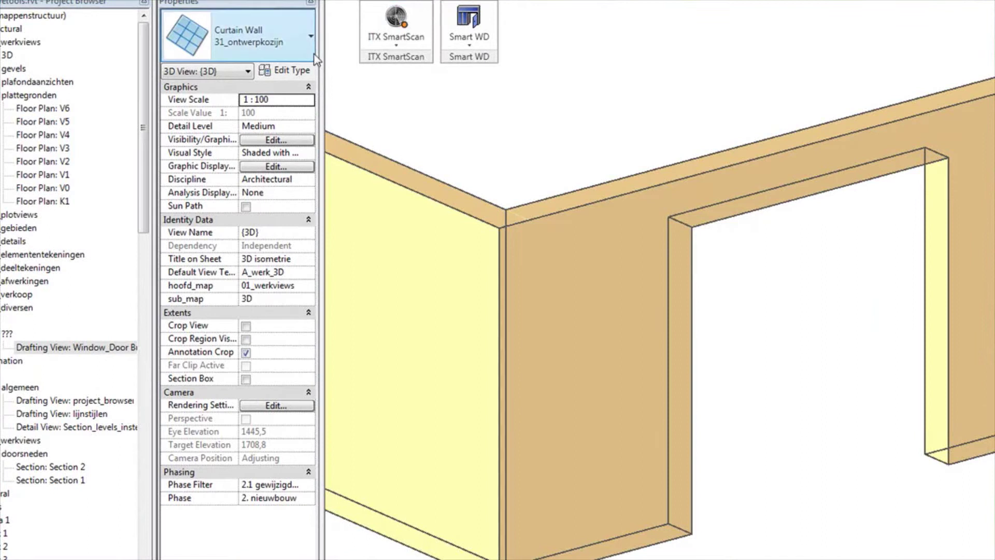
# - Select the merk_d window in the wall opening and open its type properties
pyautogui.click(735, 229)
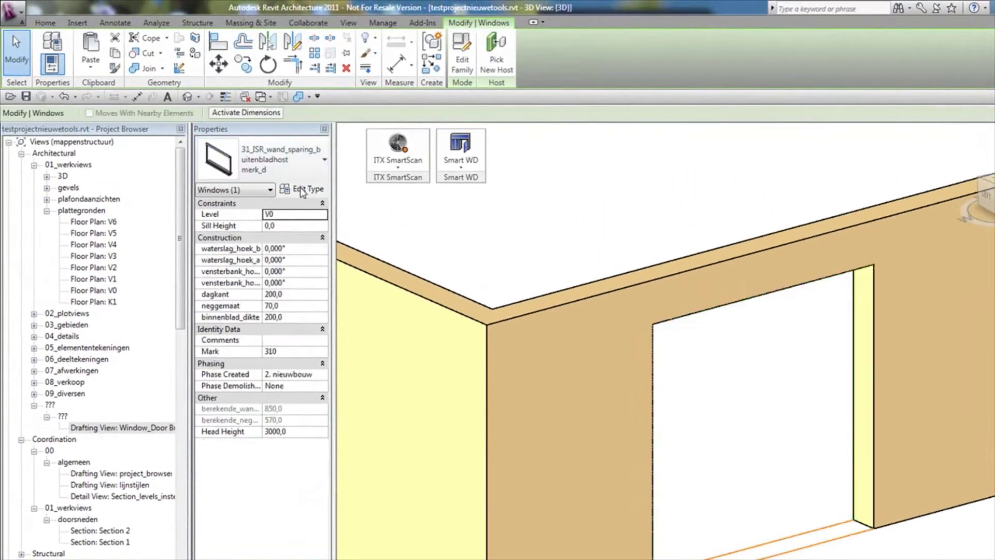
pyautogui.click(305, 191)
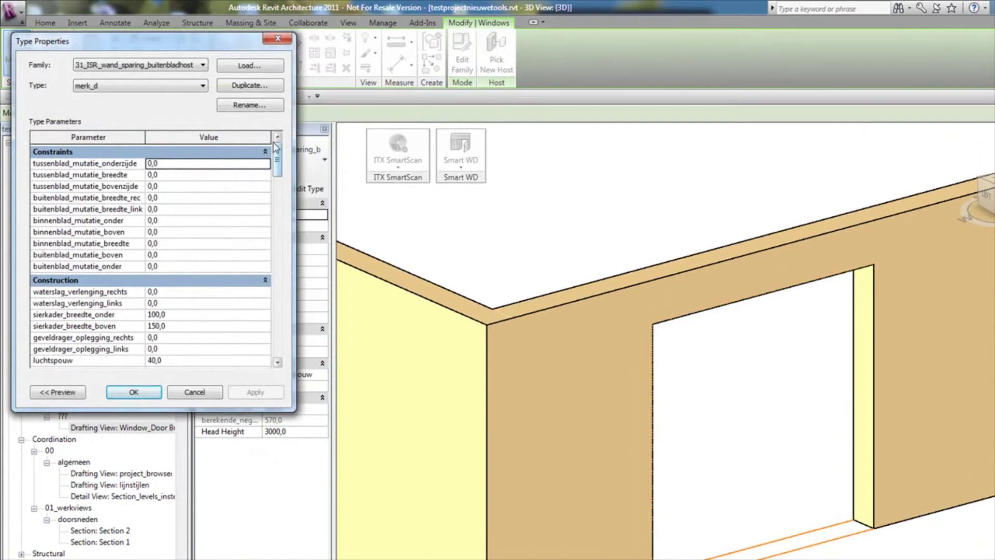
# - Leave samenstelling as 31_ISR_samenstelling_leeg : std and accept the type properties
pyautogui.moveTo(278, 159); pyautogui.dragTo(232, 212)
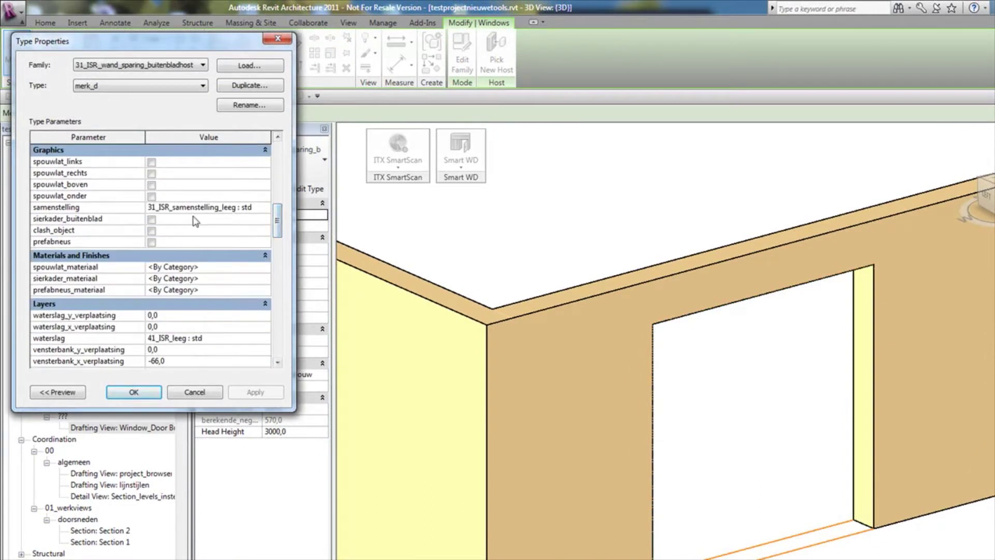
pyautogui.click(269, 210)
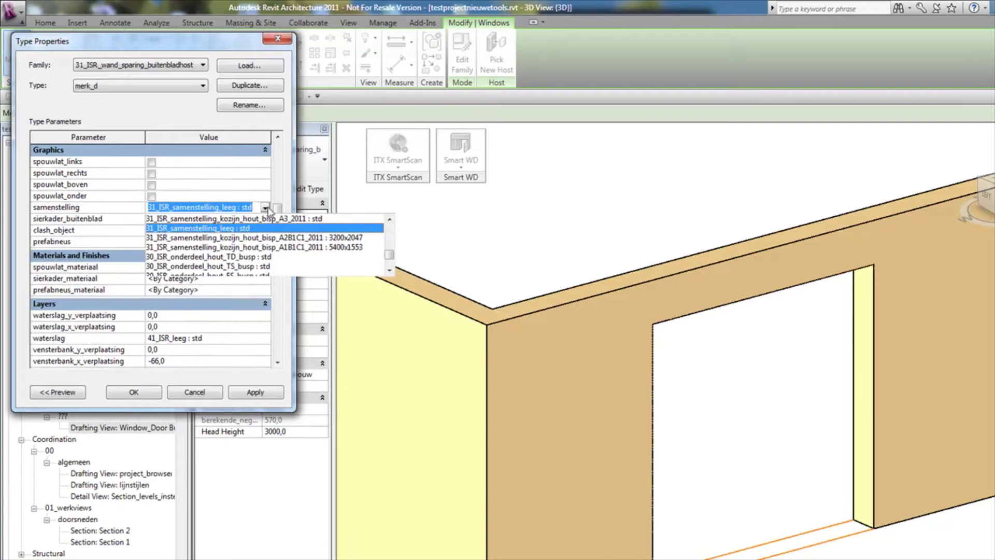
pyautogui.click(265, 209)
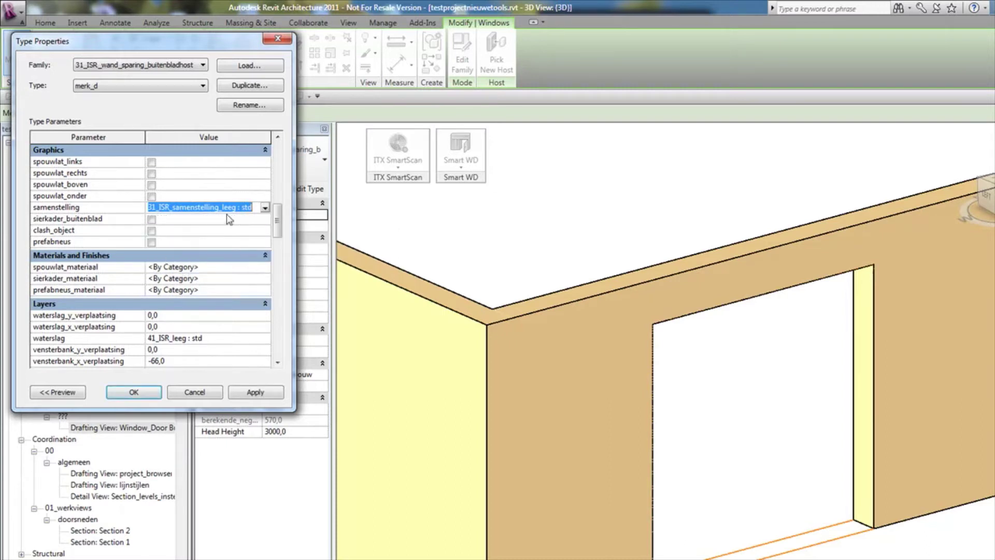
pyautogui.click(149, 394)
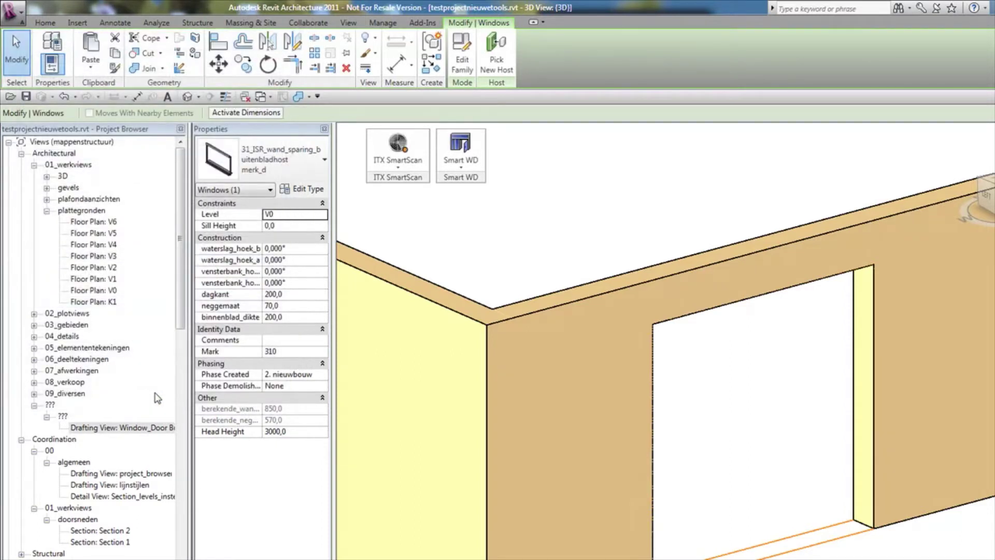
pyautogui.click(125, 428)
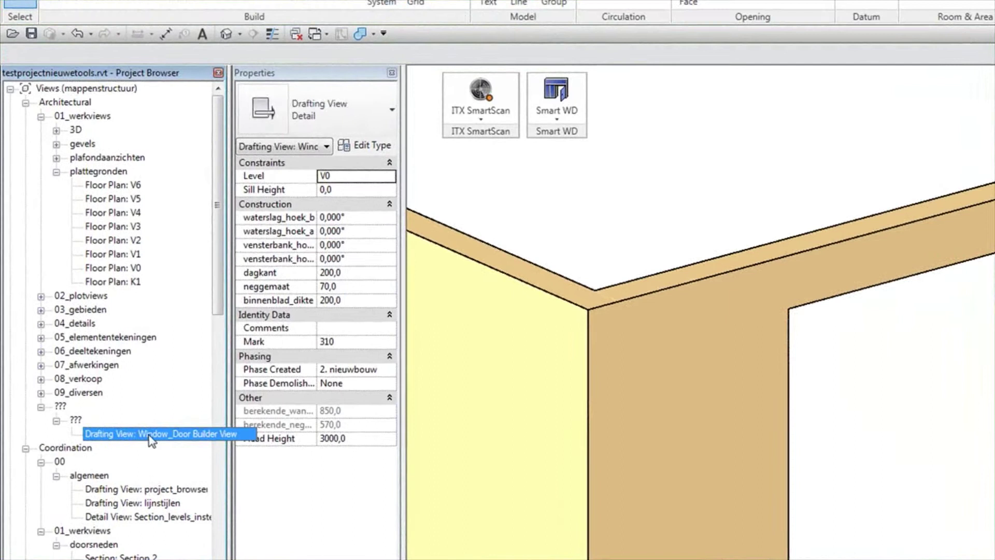
# - Open the Window_Door Builder View and select its 4067,0 × 2500,0 Hout Frame – Opens Outside
pyautogui.doubleClick(144, 438)
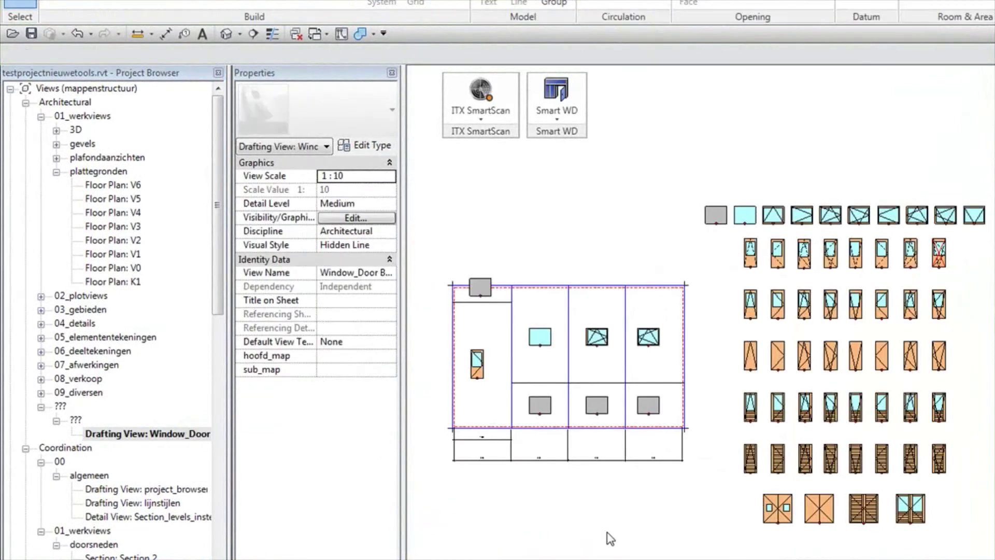
pyautogui.scroll(-2, 604, 513)
pyautogui.scroll(-2, 601, 491)
pyautogui.scroll(-1, 622, 482)
pyautogui.scroll(-1, 674, 467)
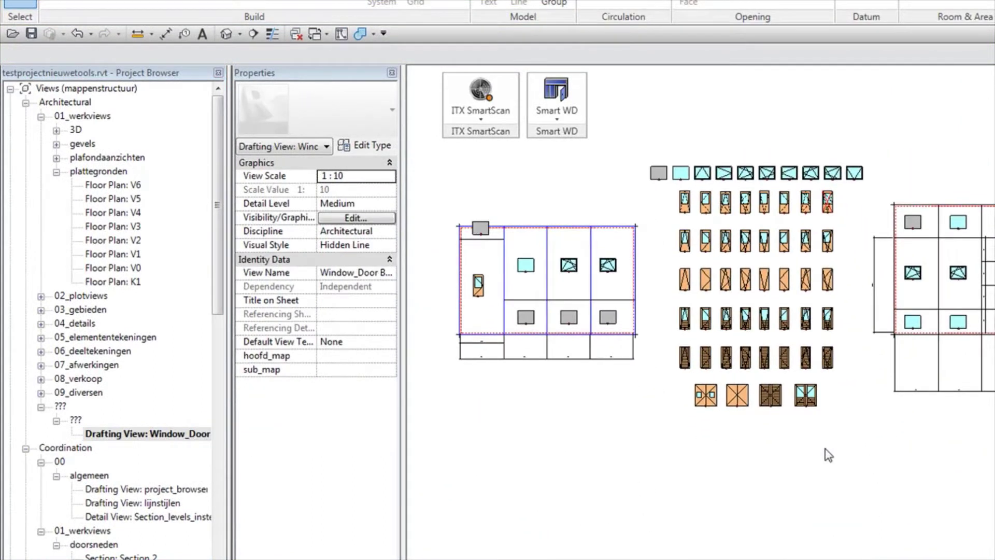
pyautogui.moveTo(904, 461); pyautogui.dragTo(948, 478, button='middle')
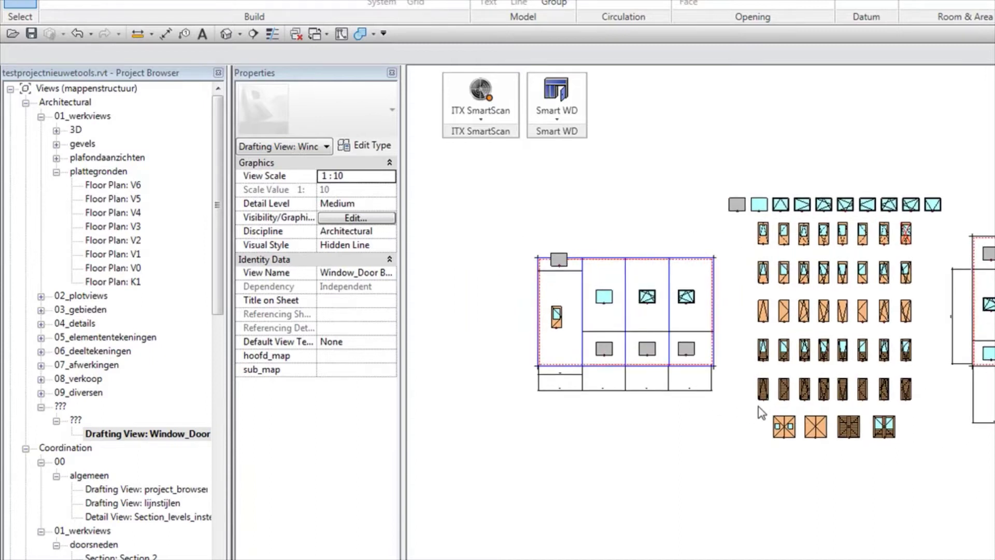
pyautogui.scroll(2, 717, 369)
pyautogui.scroll(1, 715, 366)
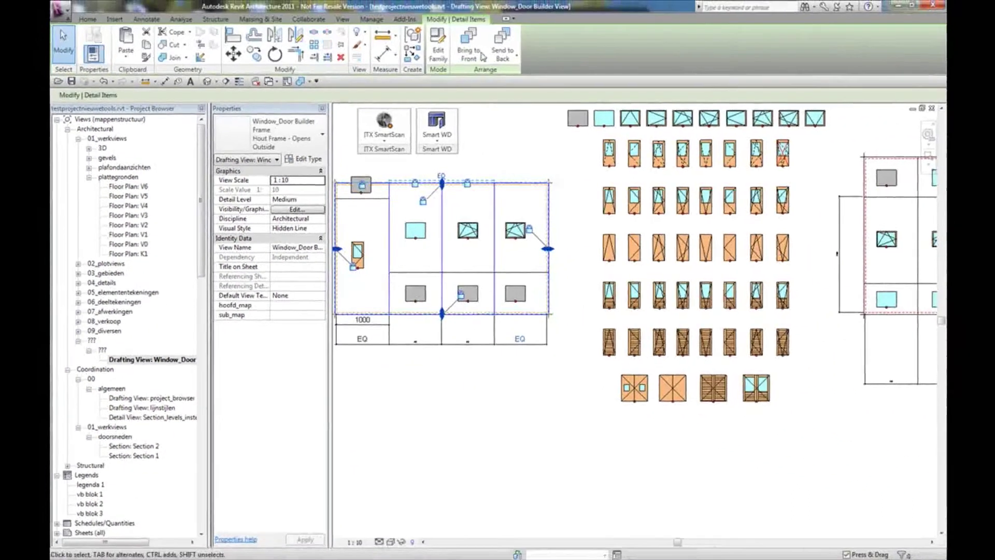
pyautogui.click(621, 338)
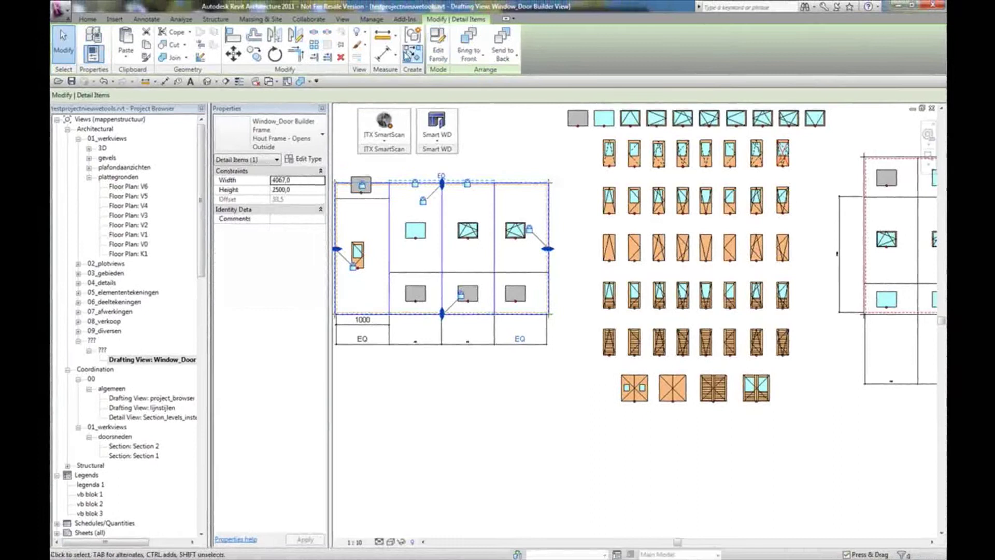
# - Place a new Hout Frame – Opens Outside below the existing layouts with Create Similar (CS)
pyautogui.press('c')
pyautogui.press('s')
pyautogui.scroll(-2, 533, 433)
pyautogui.scroll(-1, 527, 443)
pyautogui.moveTo(527, 442); pyautogui.dragTo(483, 367, button='middle')
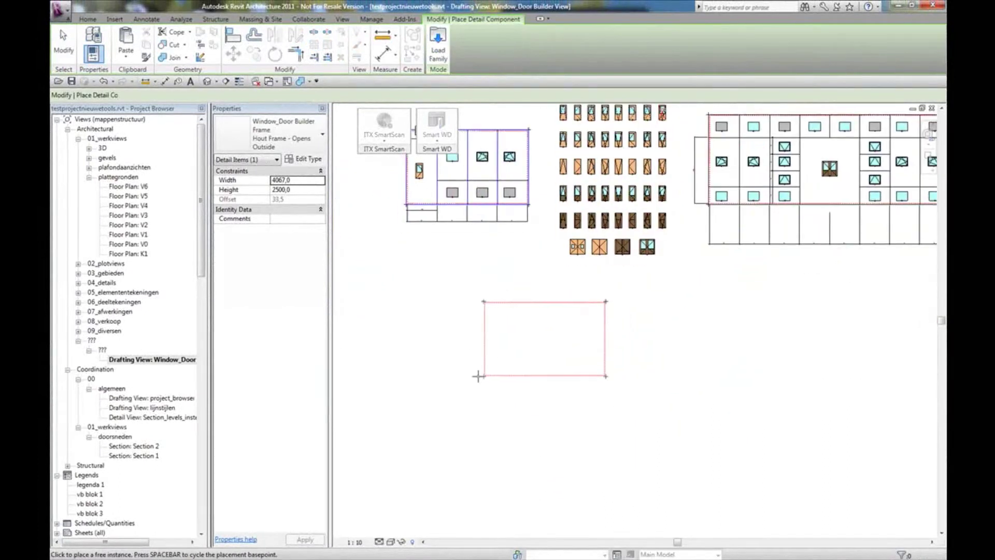
pyautogui.click(472, 374)
pyautogui.press('Escape')
pyautogui.press('Escape')
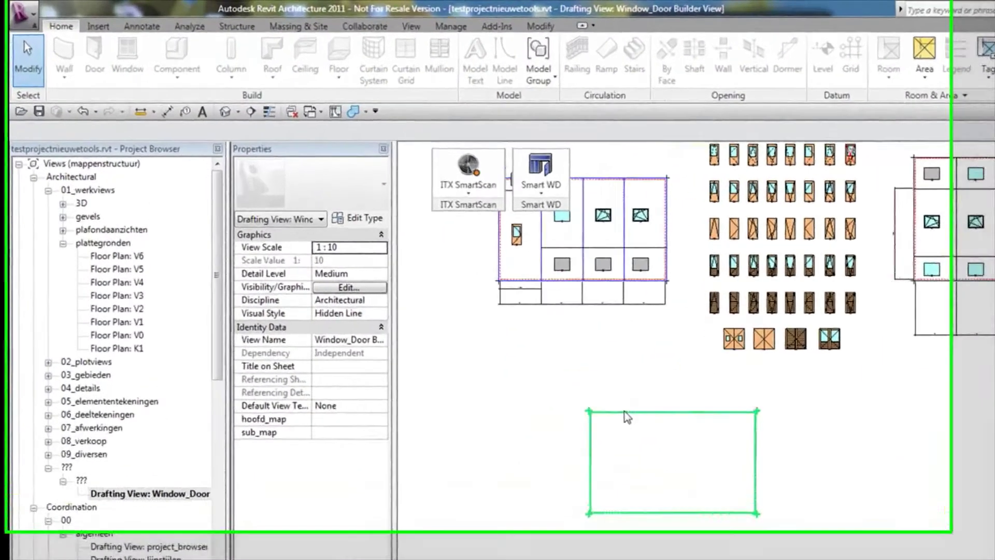
# - Resize the new frame to 3000 × 3000 and bring up its type properties
pyautogui.click(496, 300)
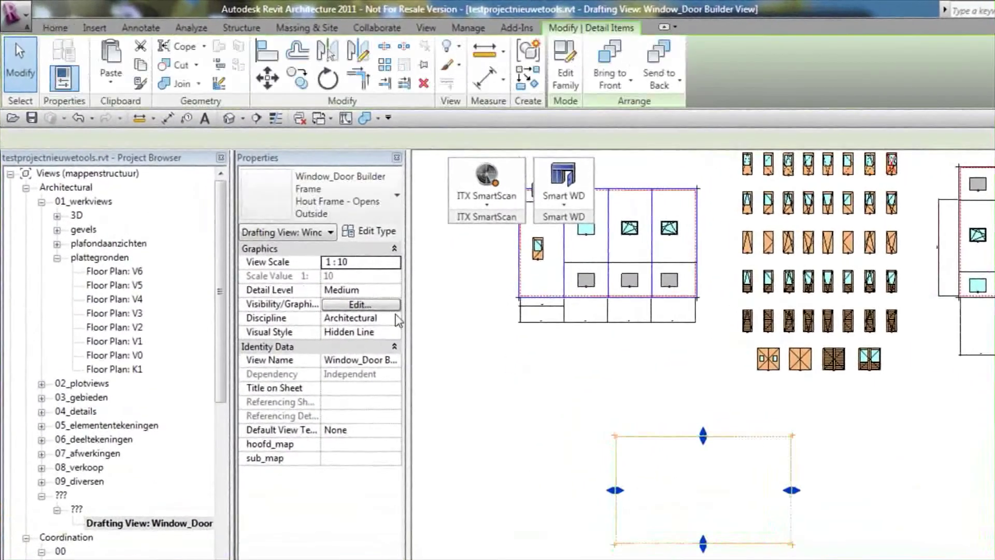
pyautogui.click(356, 261)
pyautogui.write('3000')
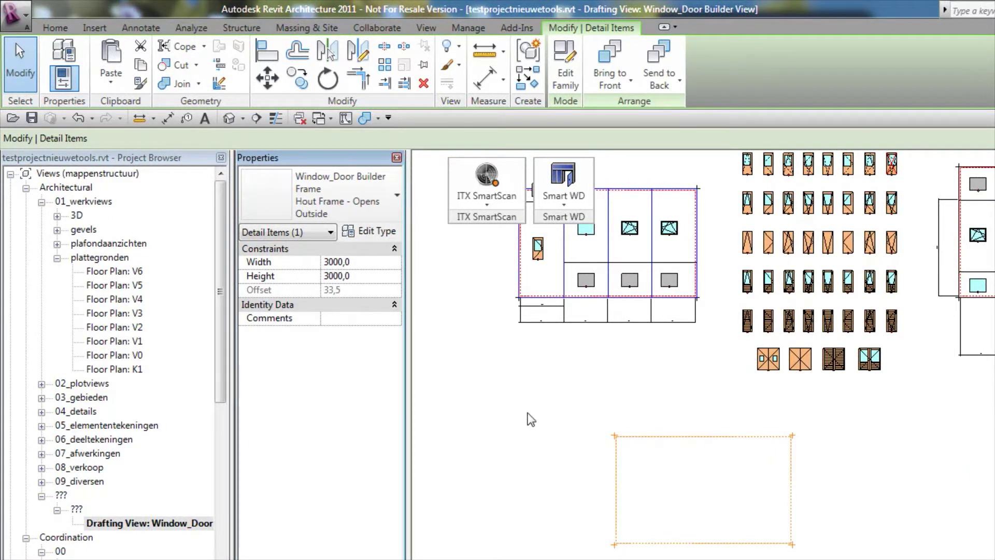
pyautogui.click(526, 415)
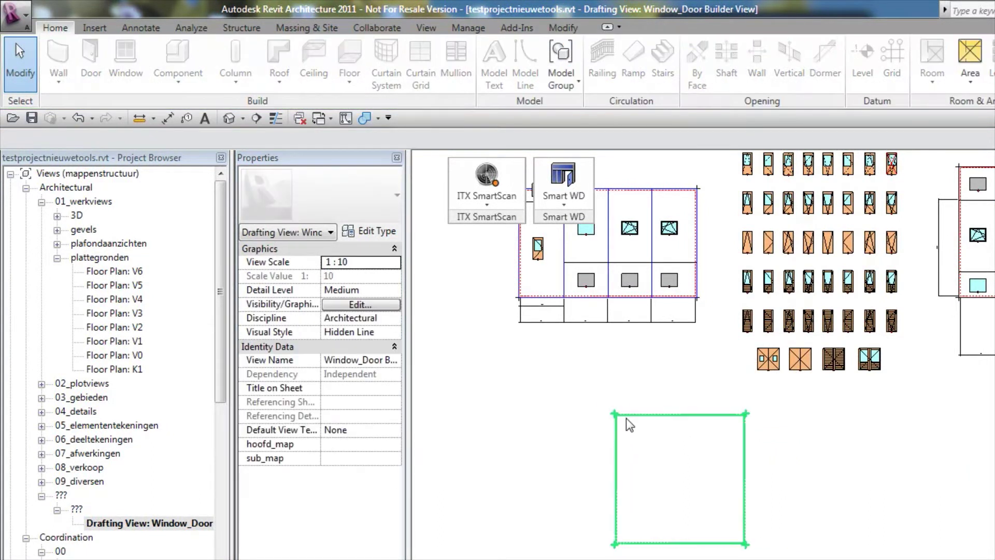
pyautogui.click(618, 411)
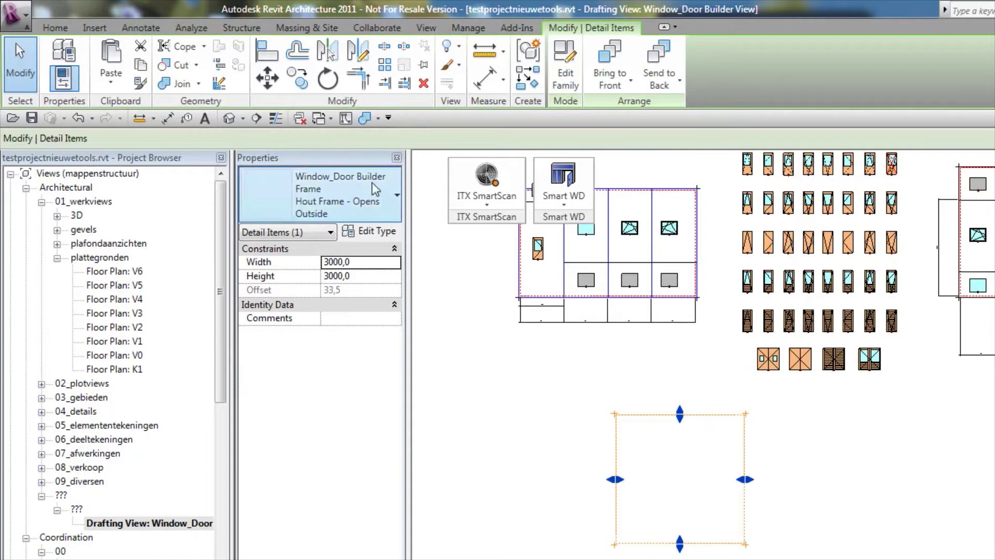
pyautogui.click(383, 237)
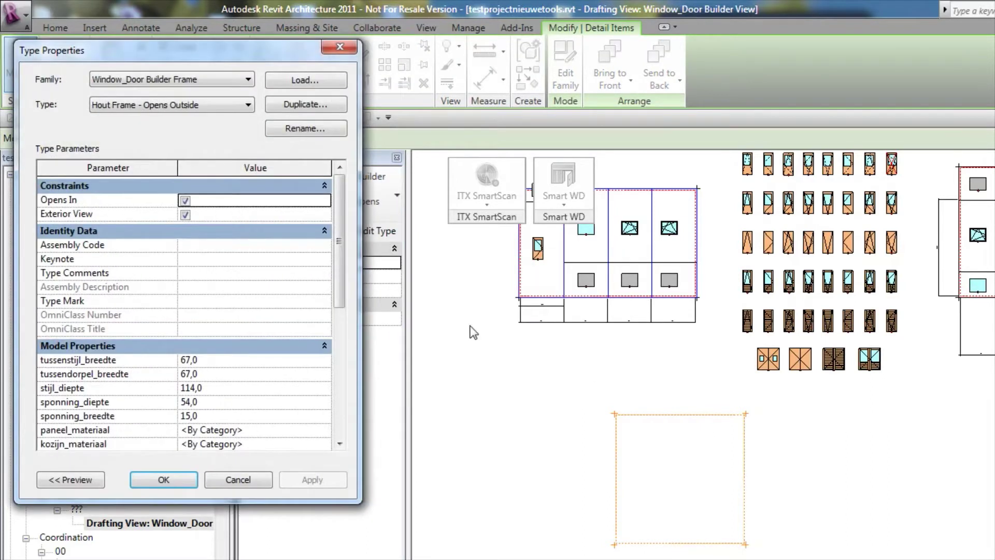
# - Review the frame's assigned window, door and frame families in the Data group, then accept
pyautogui.moveTo(340, 268); pyautogui.dragTo(341, 371)
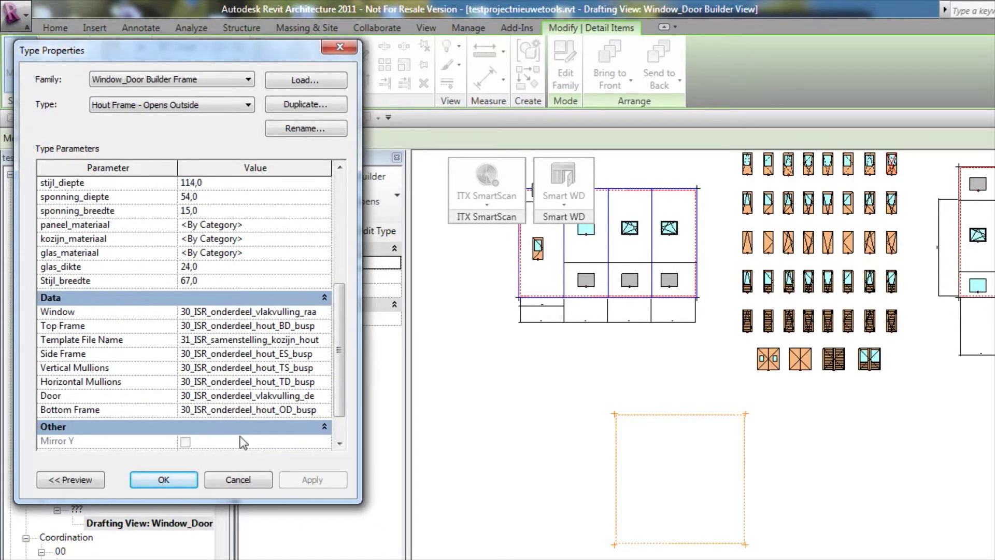
pyautogui.click(178, 480)
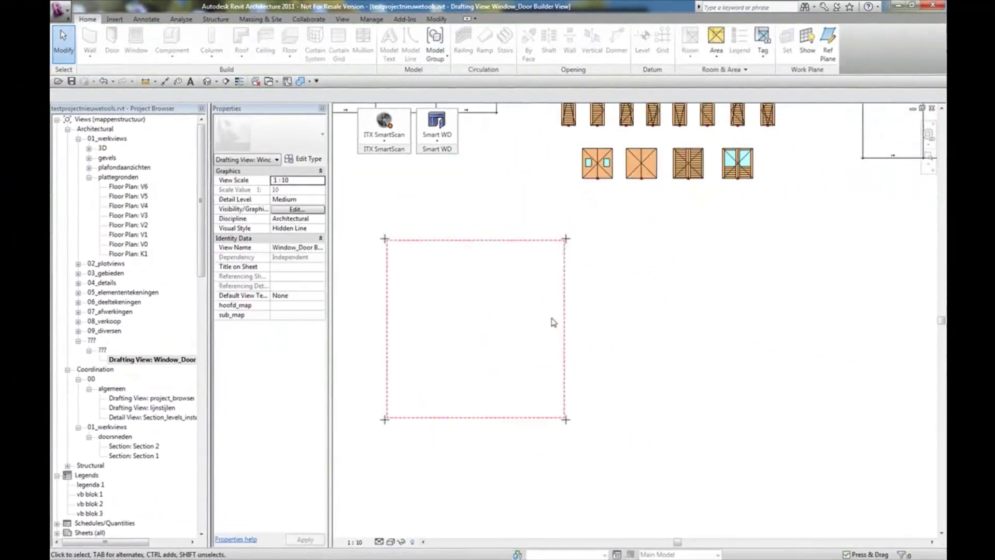
# - Trace the 3000 × 3000 frame with a Window Frame Axis rectangle via Create Similar
pyautogui.moveTo(553, 322); pyautogui.dragTo(582, 348, button='middle')
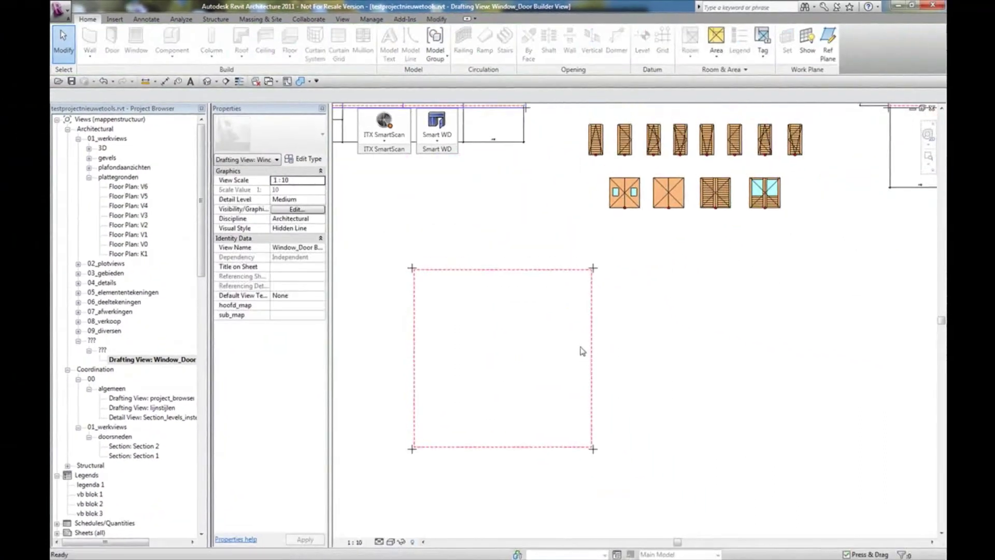
pyautogui.scroll(-2, 581, 349)
pyautogui.click(512, 173)
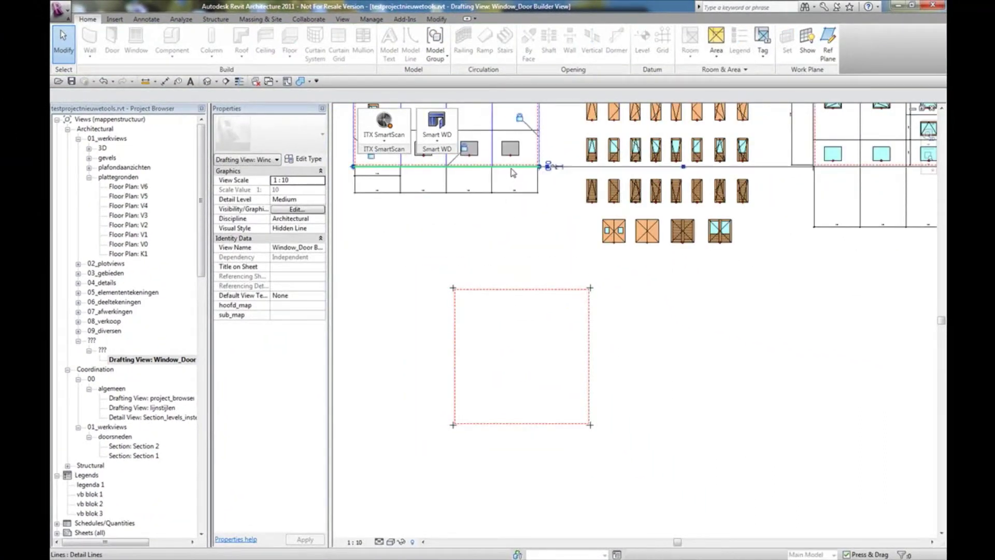
pyautogui.click(415, 57)
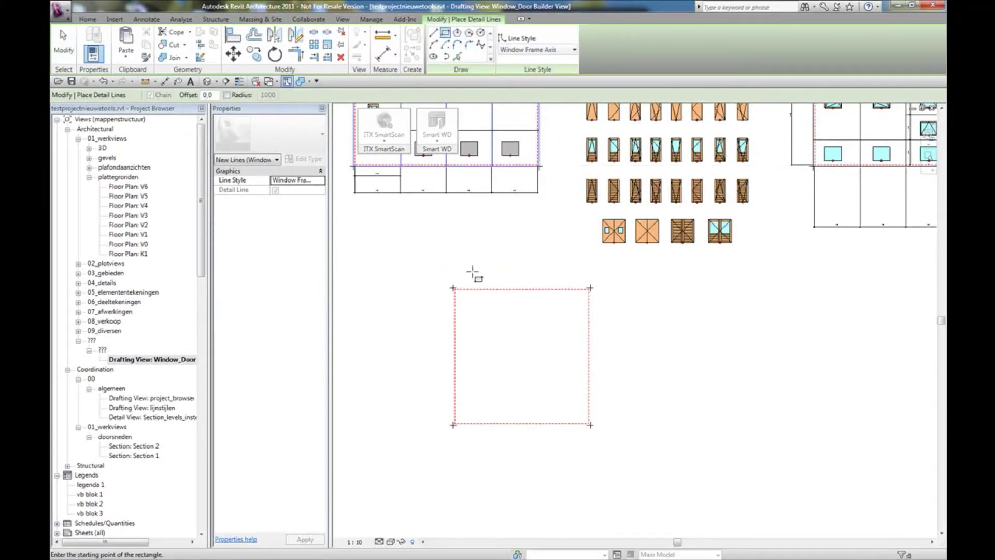
pyautogui.scroll(2, 464, 318)
pyautogui.click(447, 270)
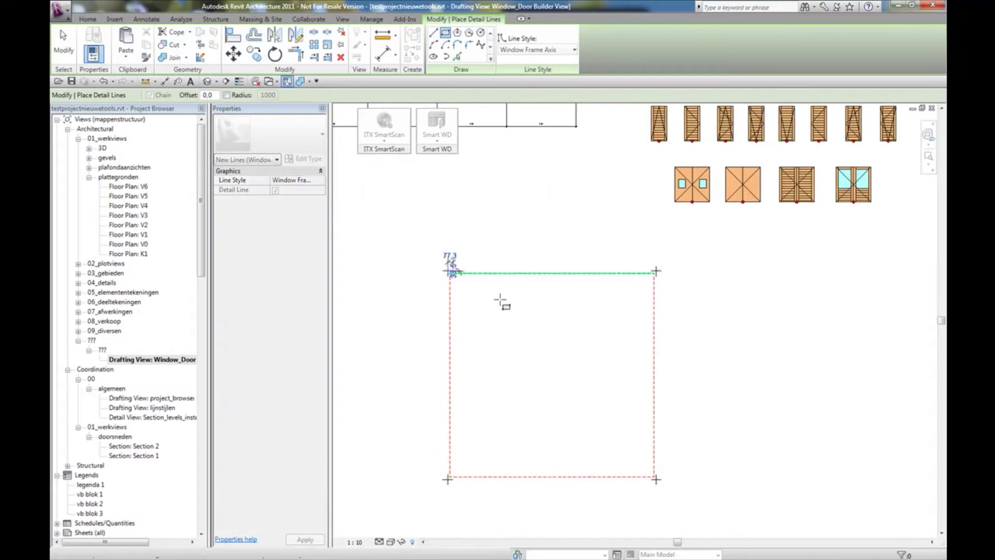
pyautogui.click(656, 480)
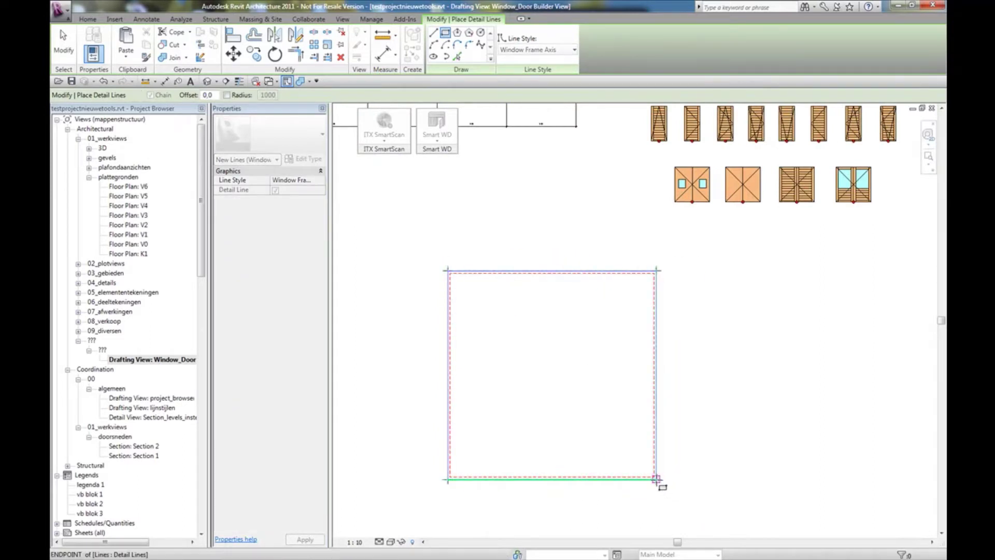
# - Draw Window Frame Axis dividers: a 640 left strip and a 700 top band split in two
pyautogui.click(434, 34)
pyautogui.scroll(1, 499, 233)
pyautogui.click(489, 269)
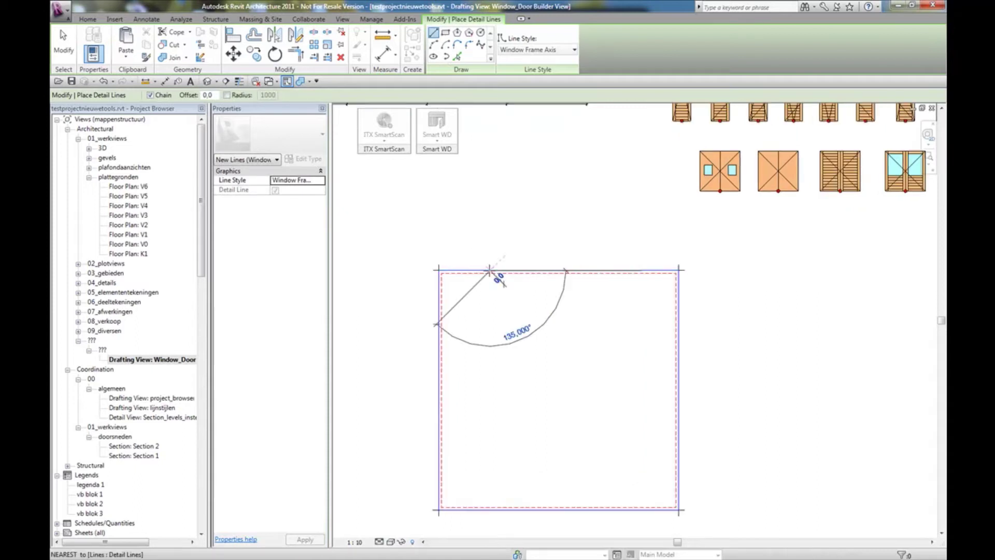
pyautogui.click(490, 508)
pyautogui.press('Escape')
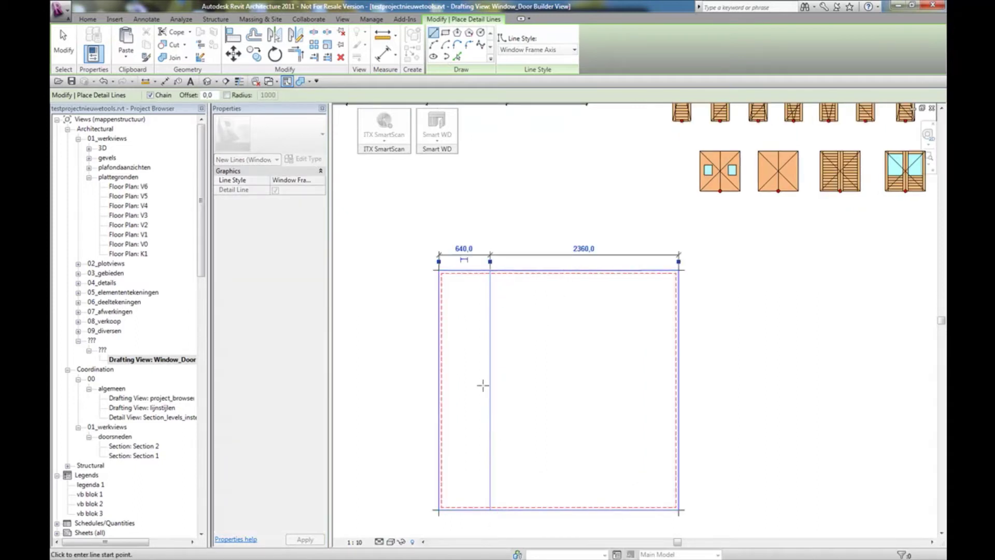
pyautogui.click(490, 326)
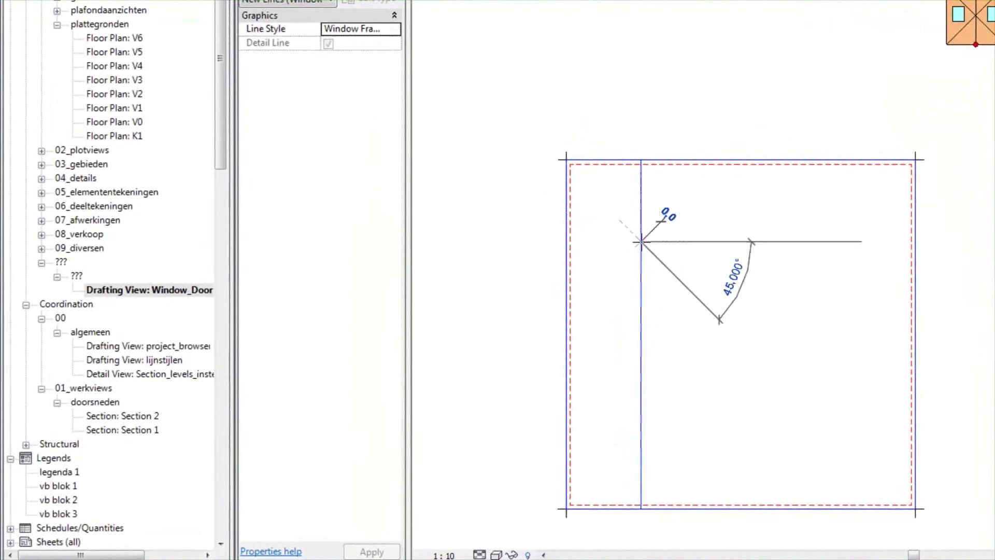
pyautogui.click(915, 242)
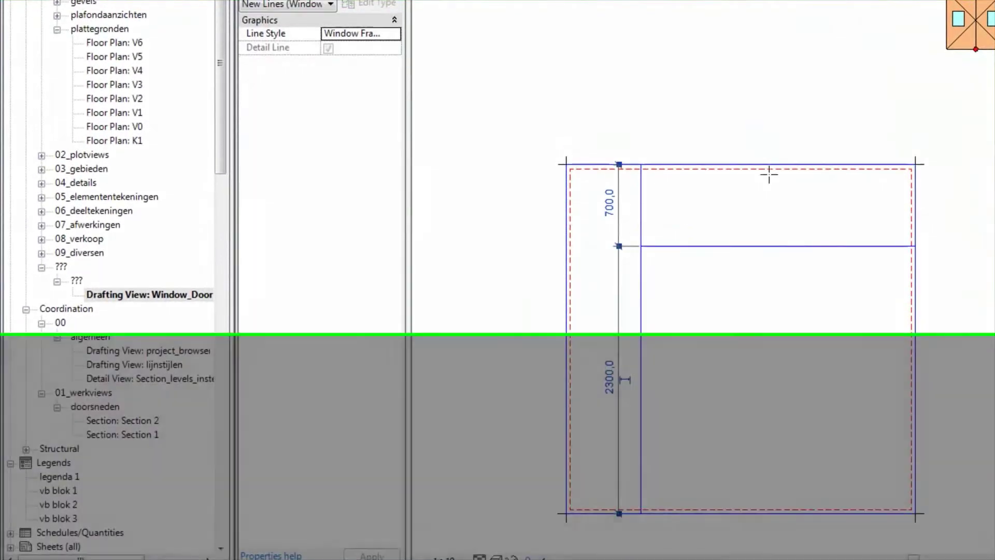
pyautogui.click(766, 164)
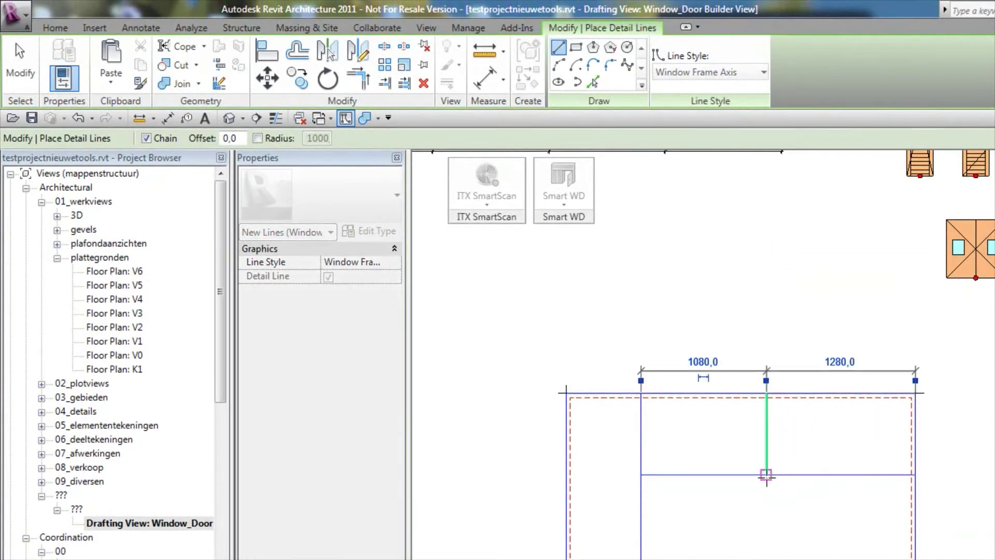
pyautogui.click(767, 474)
pyautogui.press('Escape')
pyautogui.press('Escape')
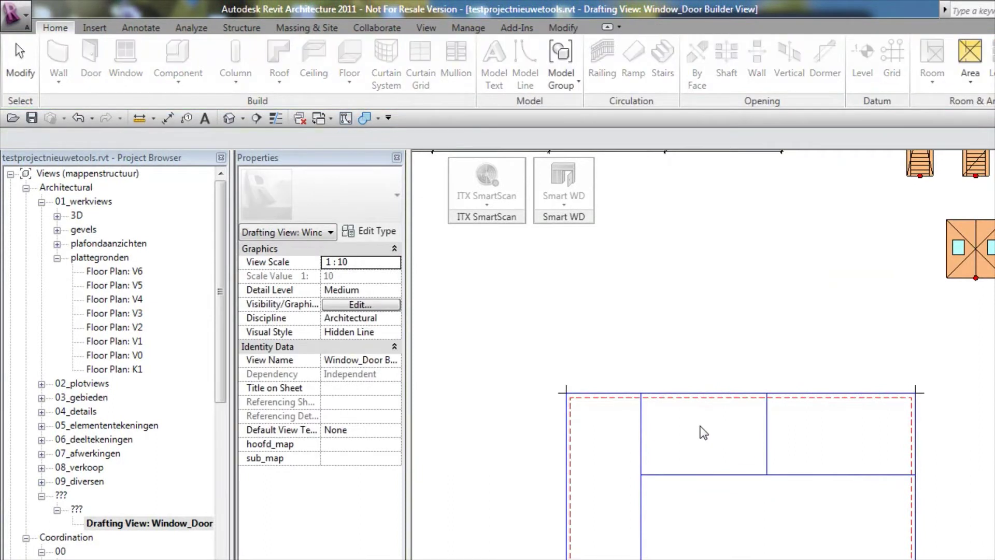
pyautogui.scroll(-1, 651, 433)
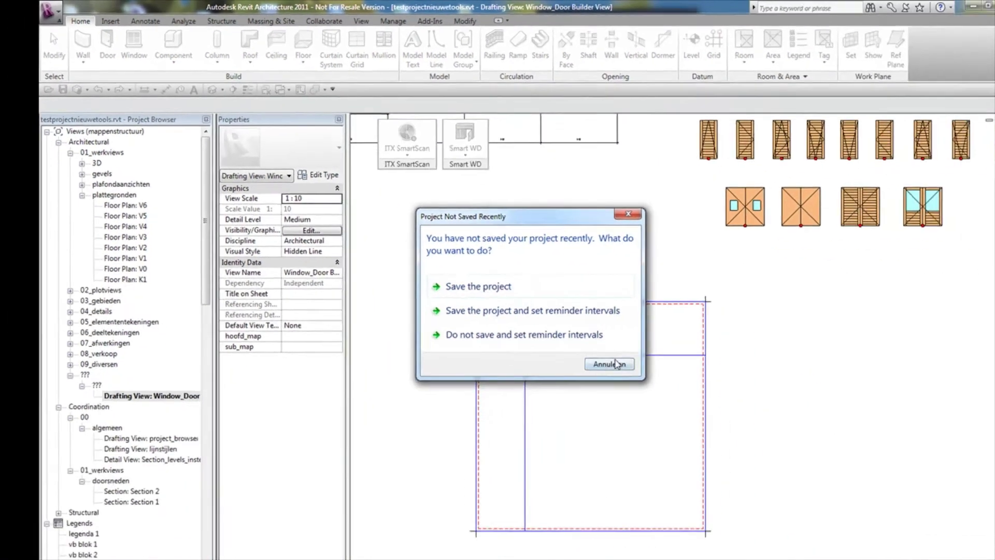
pyautogui.click(754, 481)
# - Dimension the frame's left, interior and right lines along the top and set them equal (EQ)
pyautogui.press('d')
pyautogui.press('i')
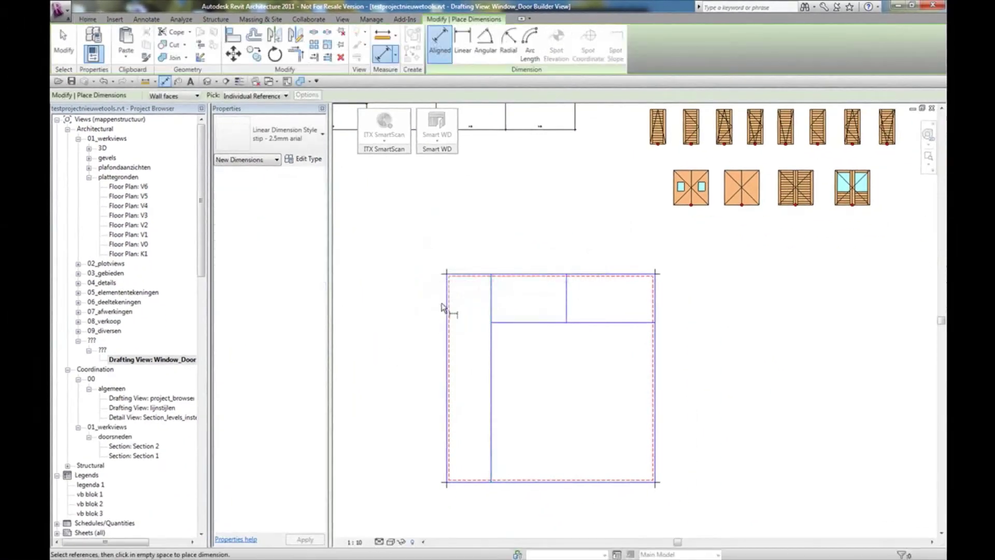
pyautogui.click(448, 309)
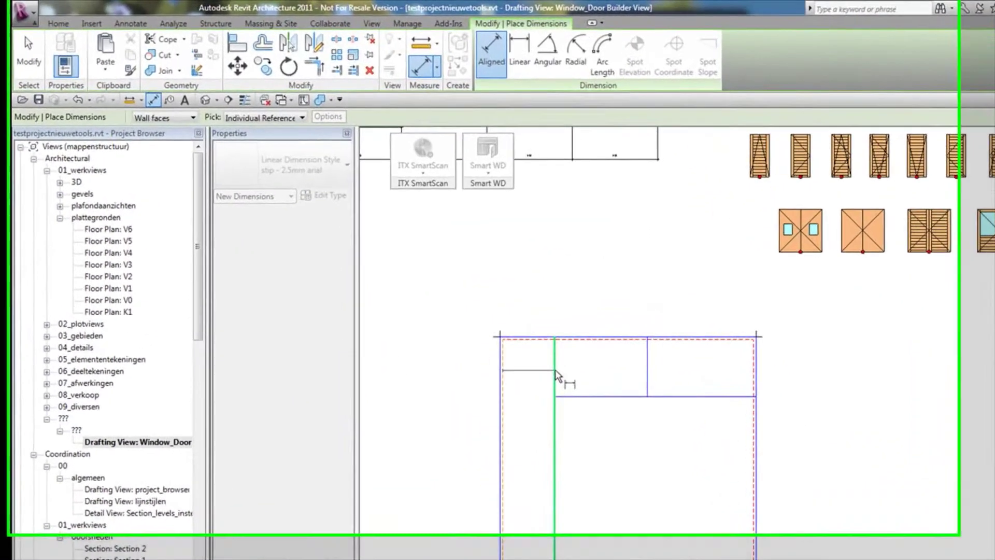
pyautogui.click(555, 372)
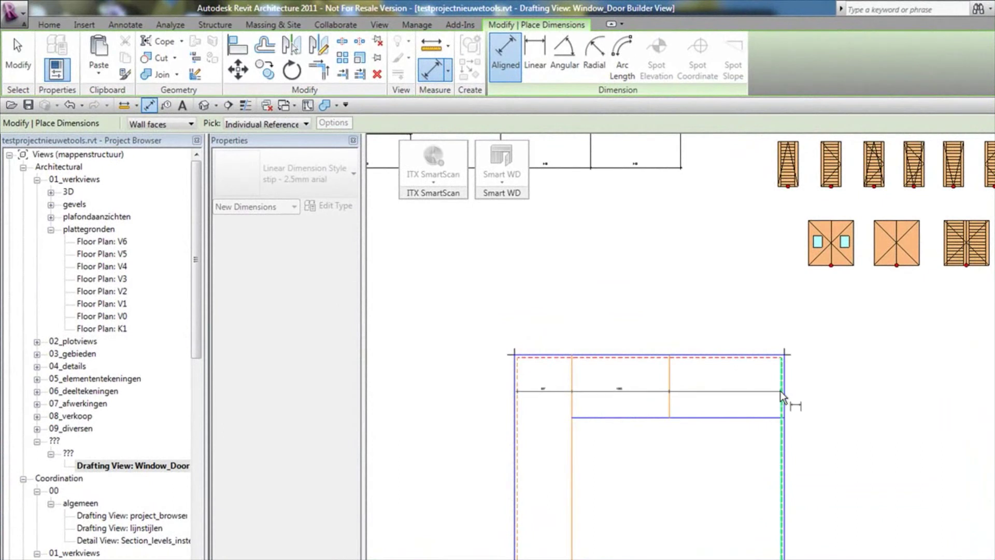
pyautogui.click(779, 391)
pyautogui.click(728, 334)
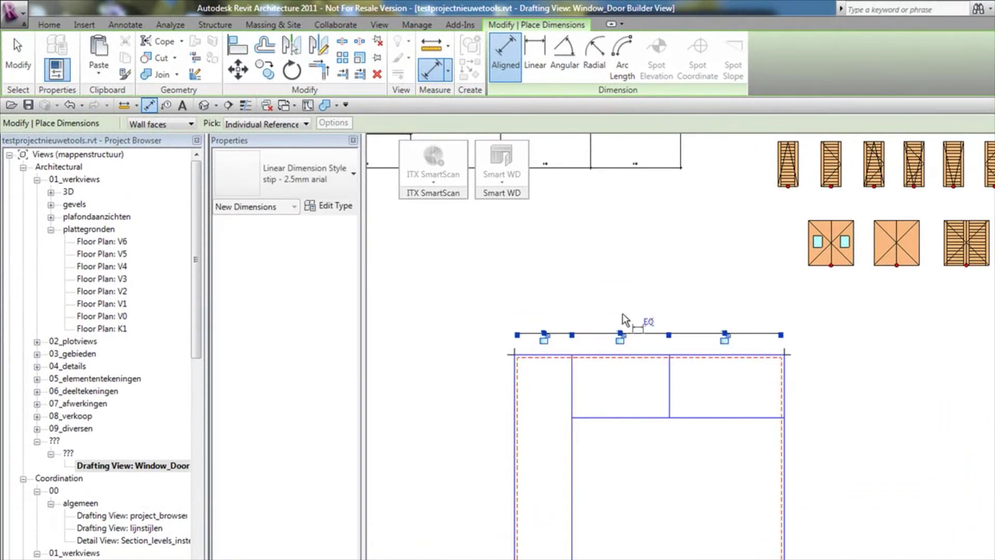
pyautogui.click(652, 323)
pyautogui.press('Escape')
pyautogui.press('Escape')
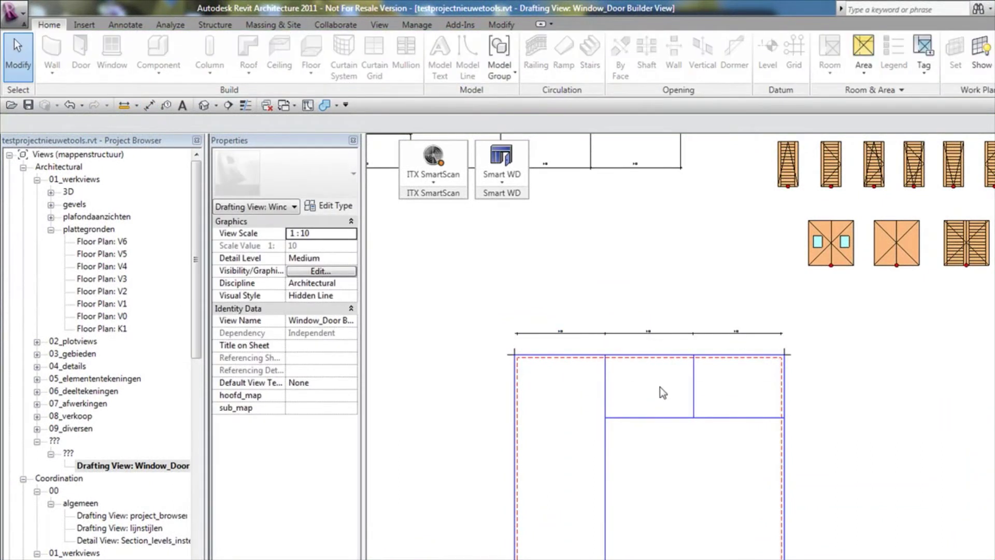
pyautogui.click(661, 417)
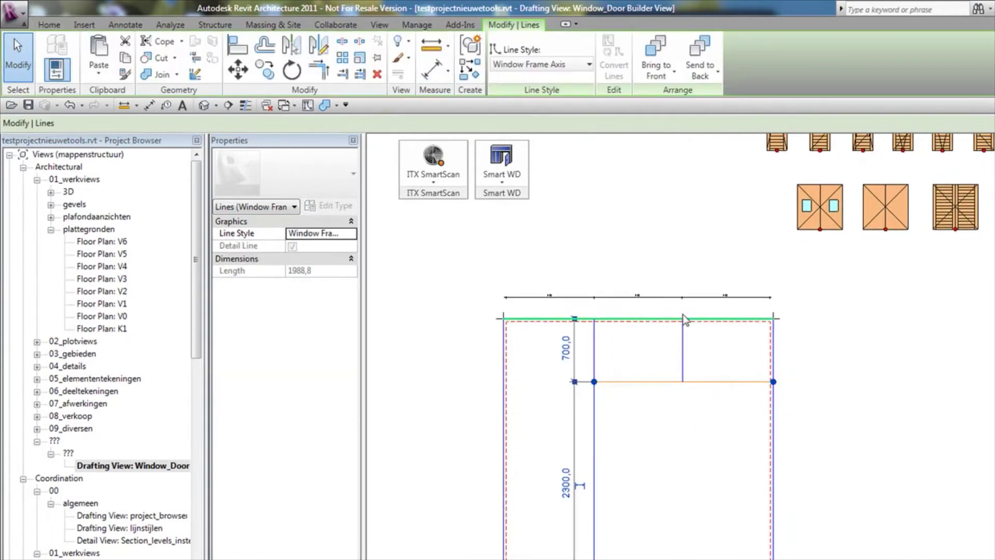
pyautogui.click(870, 516)
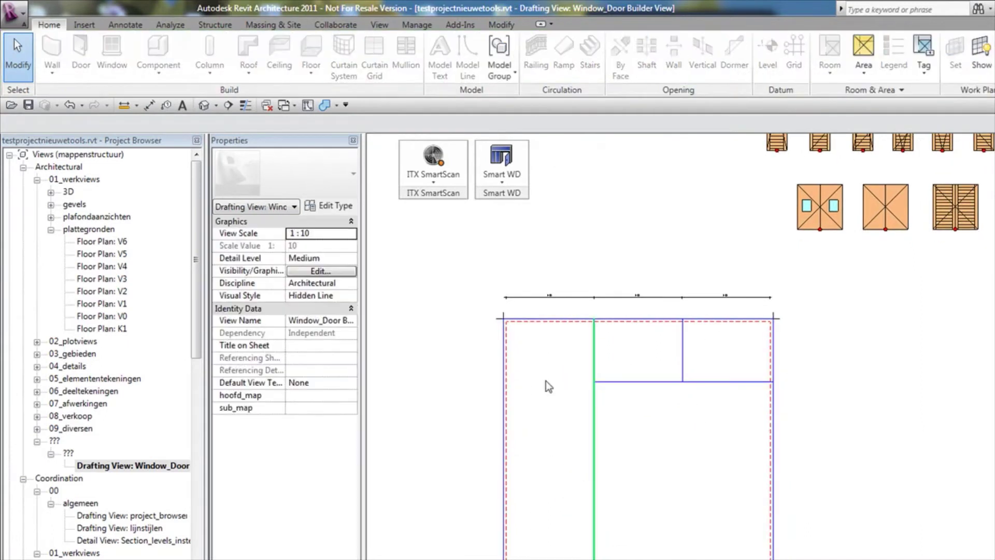
# - Place two glass infill panels side by side in the new frame's top cells
pyautogui.scroll(-2, 748, 496)
pyautogui.scroll(-2, 771, 500)
pyautogui.scroll(-1, 803, 393)
pyautogui.scroll(1, 834, 288)
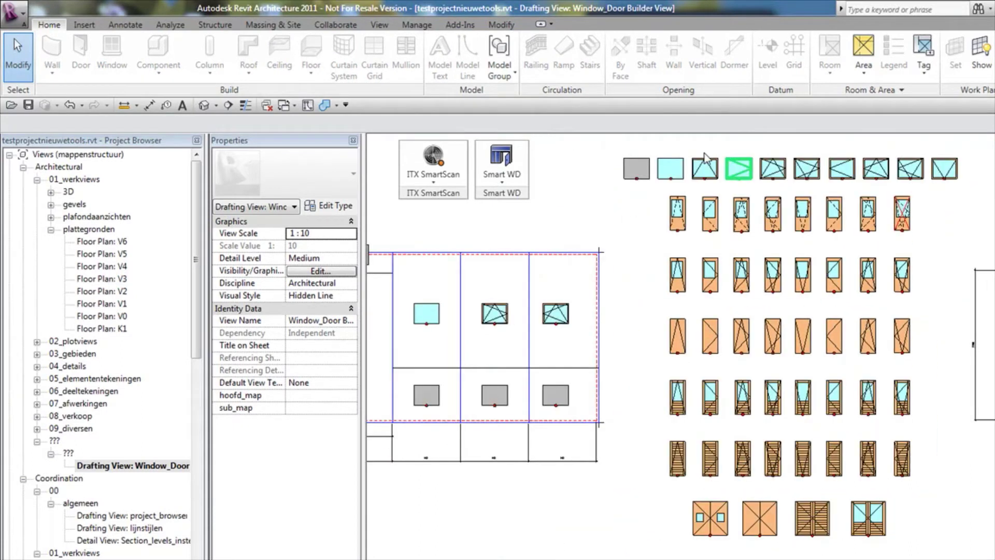
pyautogui.click(679, 166)
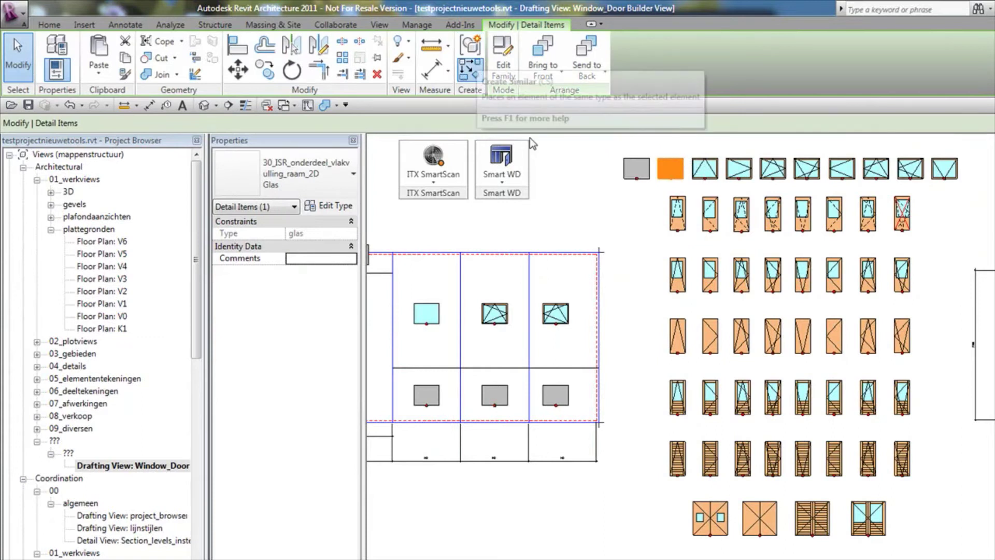
pyautogui.click(476, 67)
pyautogui.moveTo(630, 401); pyautogui.dragTo(695, 179, button='middle')
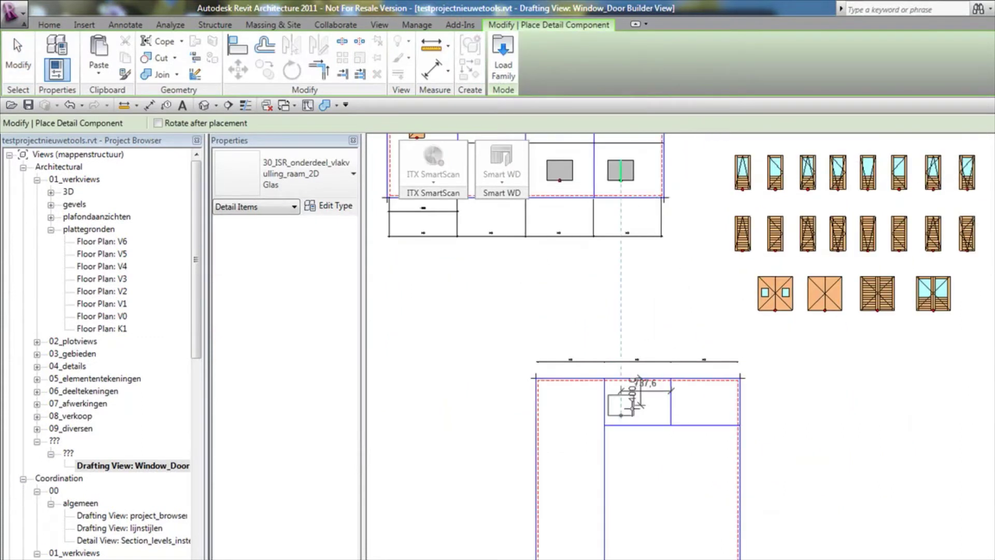
pyautogui.click(637, 409)
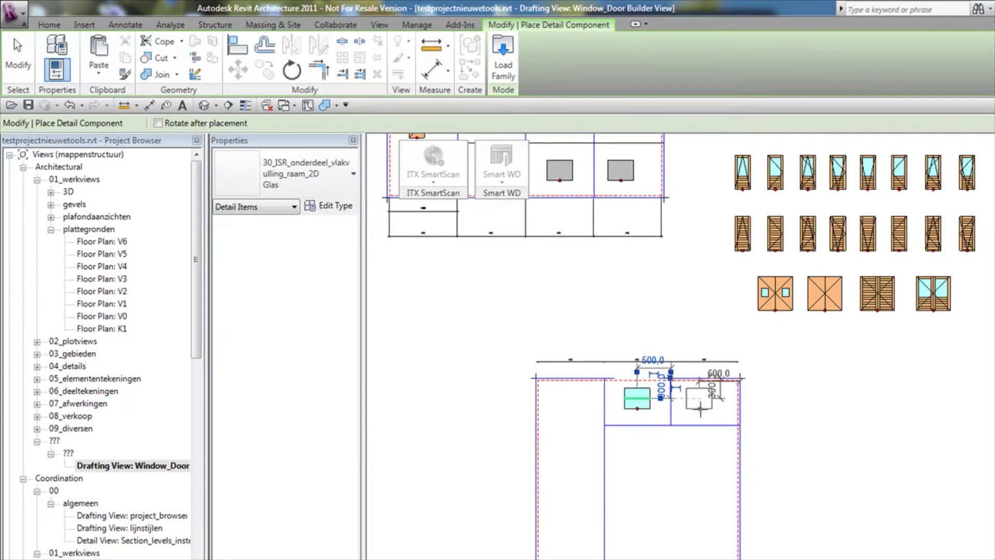
pyautogui.click(697, 405)
pyautogui.scroll(-2, 699, 304)
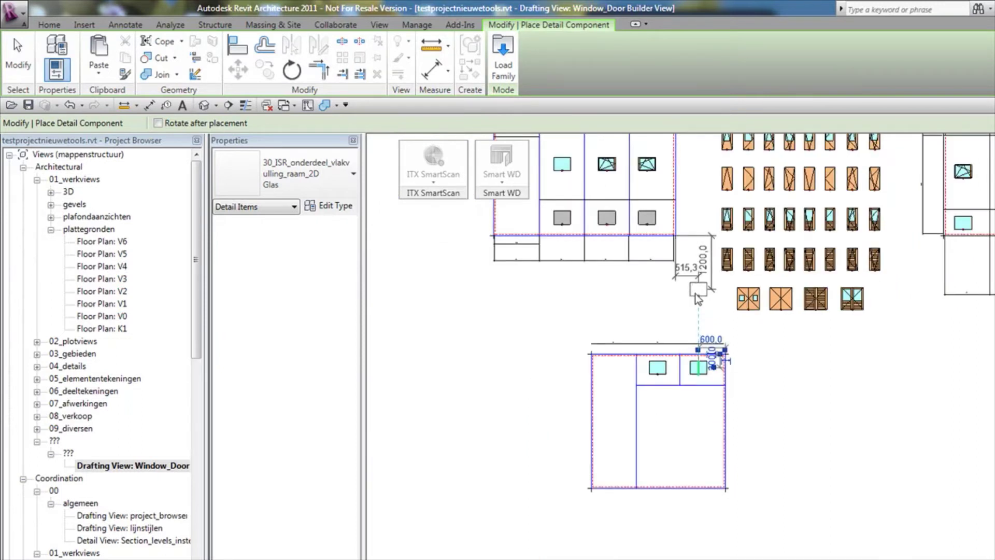
pyautogui.press('Escape')
# - Place the door component in the main panel and a draai-kiep window in the left panel
pyautogui.click(776, 306)
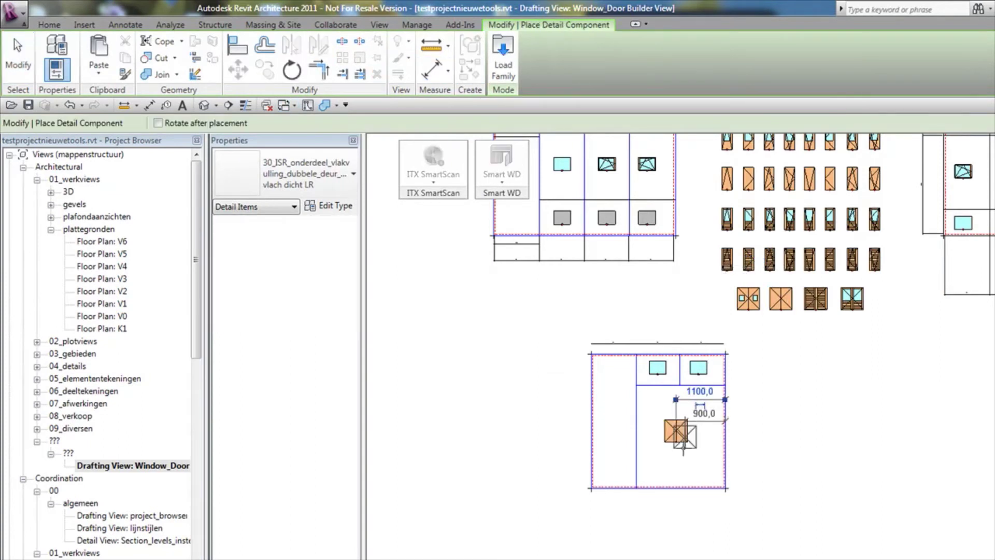
pyautogui.press('Escape')
pyautogui.press('Escape')
pyautogui.moveTo(757, 357); pyautogui.dragTo(681, 364, button='middle')
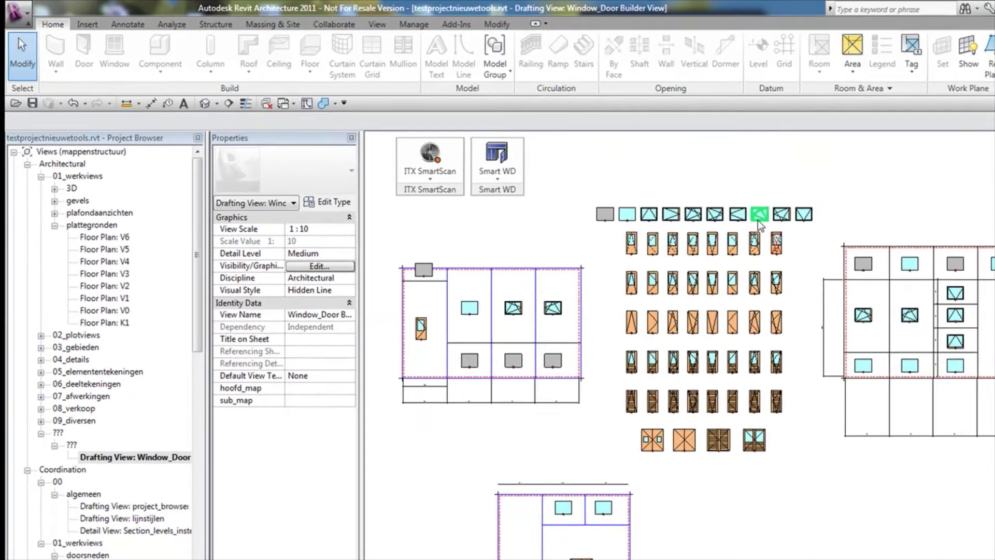
pyautogui.click(745, 229)
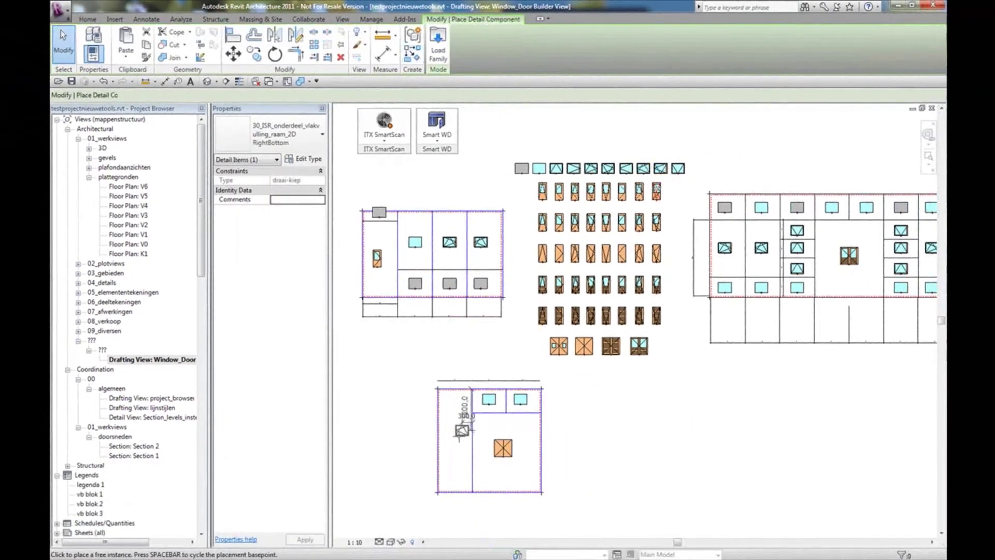
pyautogui.click(455, 434)
pyautogui.press('Escape')
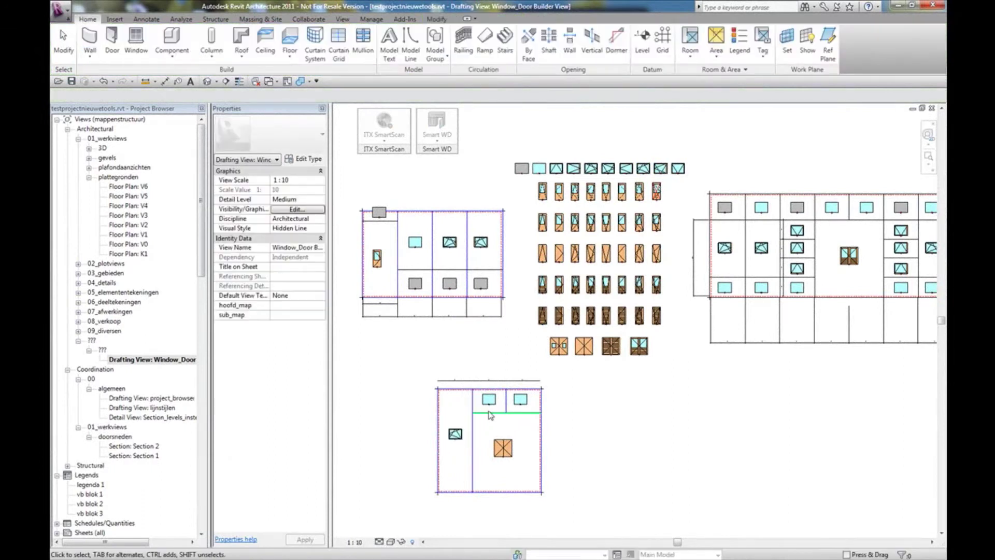
pyautogui.scroll(2, 466, 415)
pyautogui.click(490, 401)
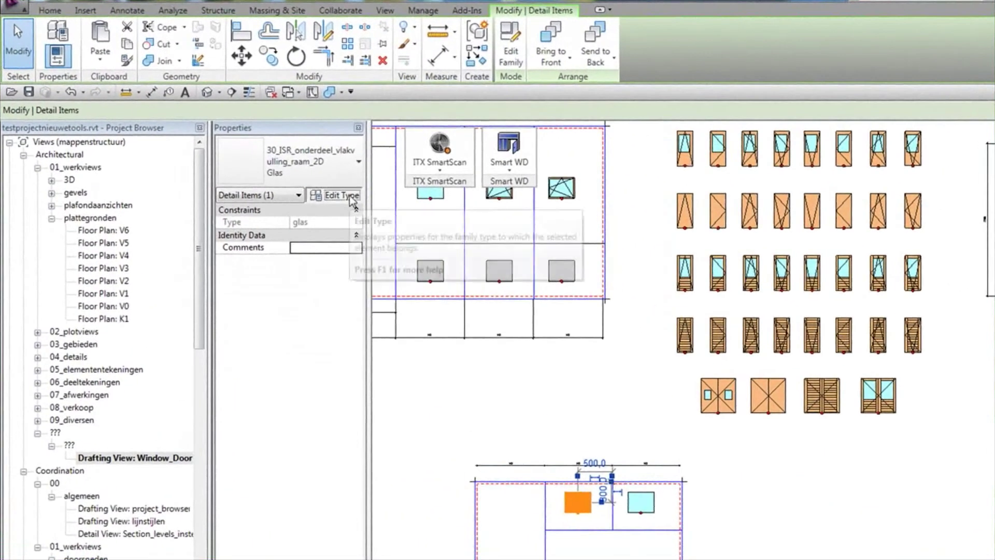
# - Uncheck draairaam_buitendraaiend in the Glas infill's type properties
pyautogui.click(333, 193)
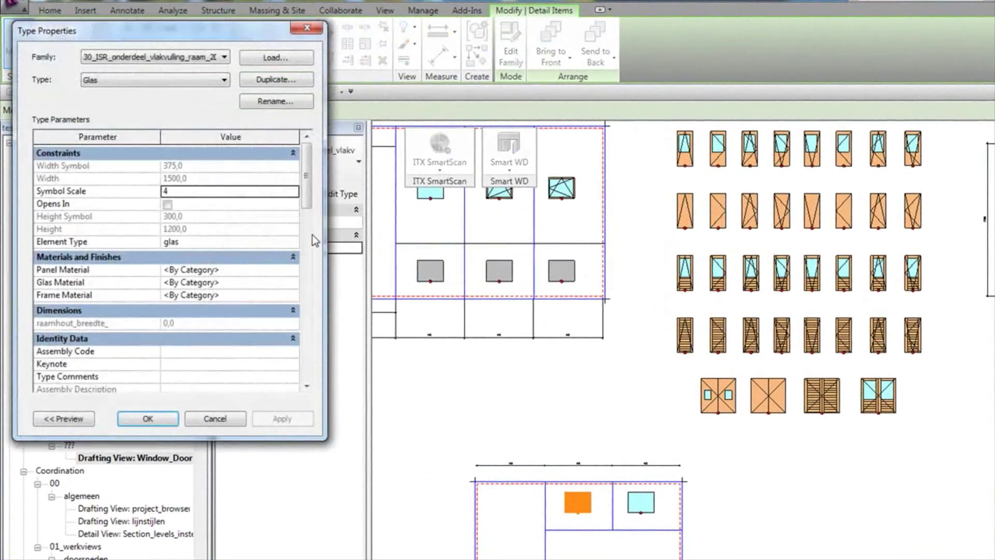
pyautogui.moveTo(310, 197); pyautogui.dragTo(315, 276)
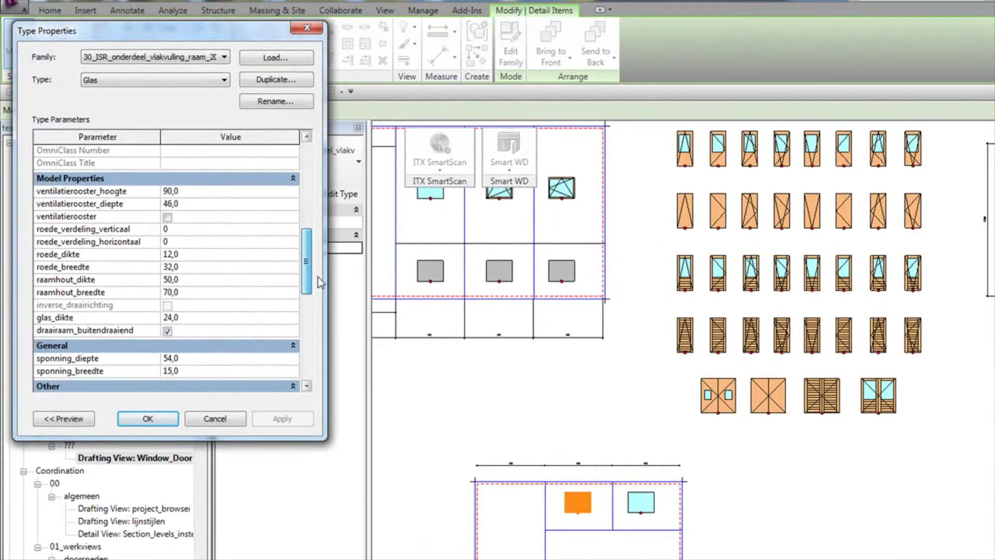
pyautogui.click(167, 331)
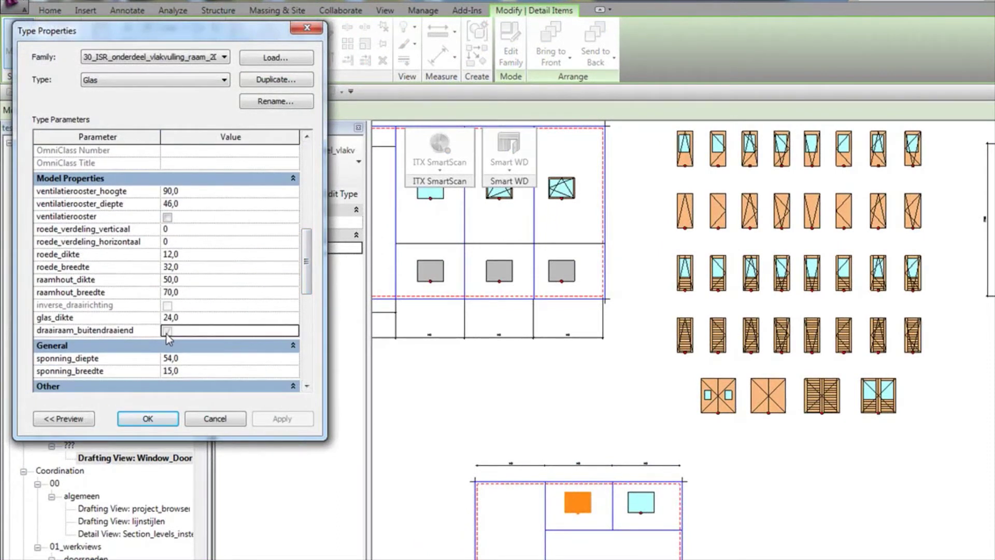
pyautogui.click(151, 419)
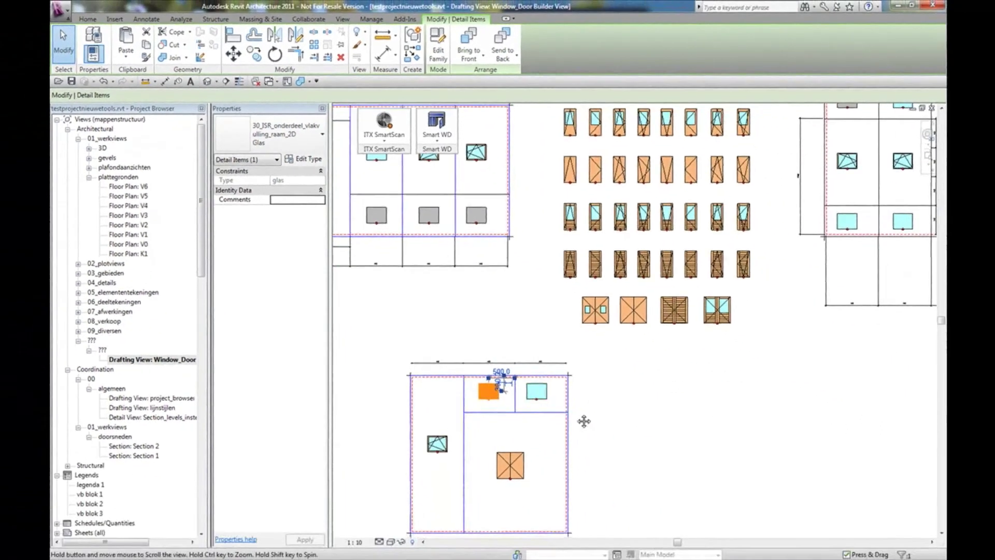
pyautogui.moveTo(584, 420); pyautogui.dragTo(596, 407, button='middle')
# - Window-select every element of the new frame layout and run Smart WD Create Assembly
pyautogui.click(595, 406)
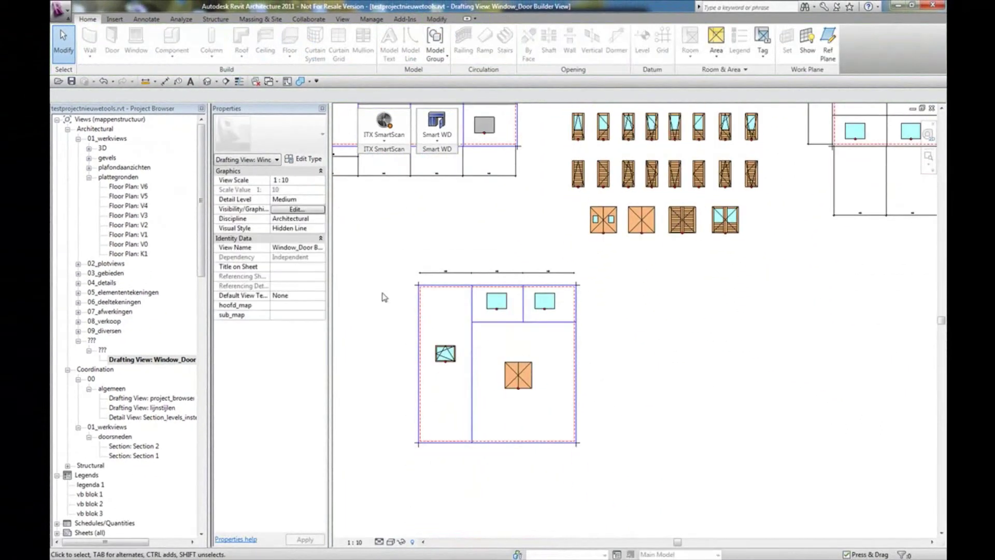
pyautogui.moveTo(391, 272); pyautogui.dragTo(662, 499)
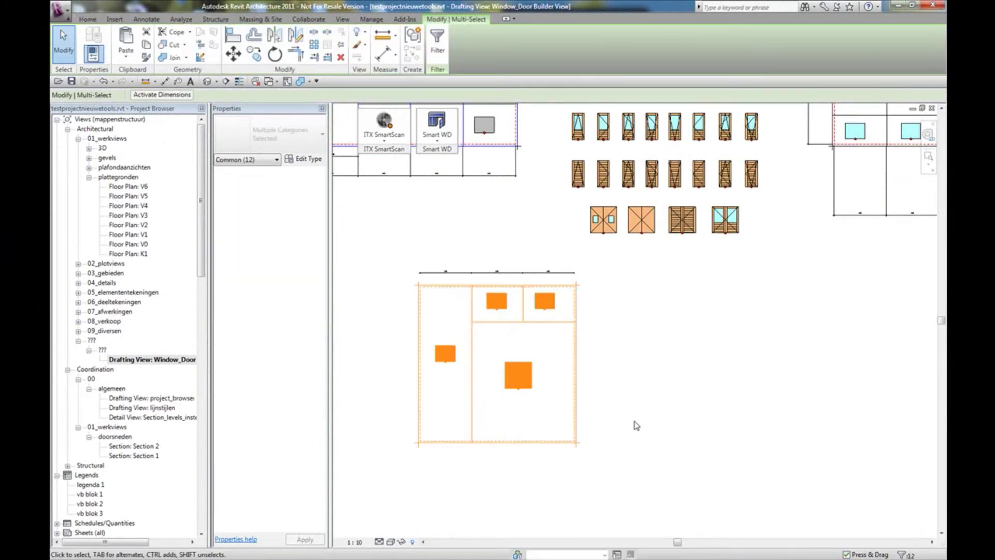
pyautogui.click(443, 138)
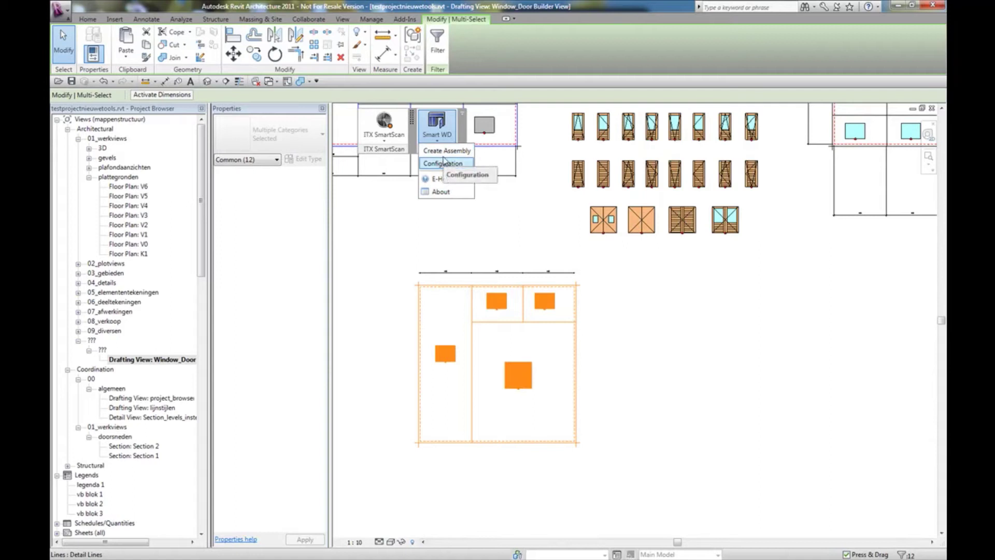
pyautogui.click(440, 151)
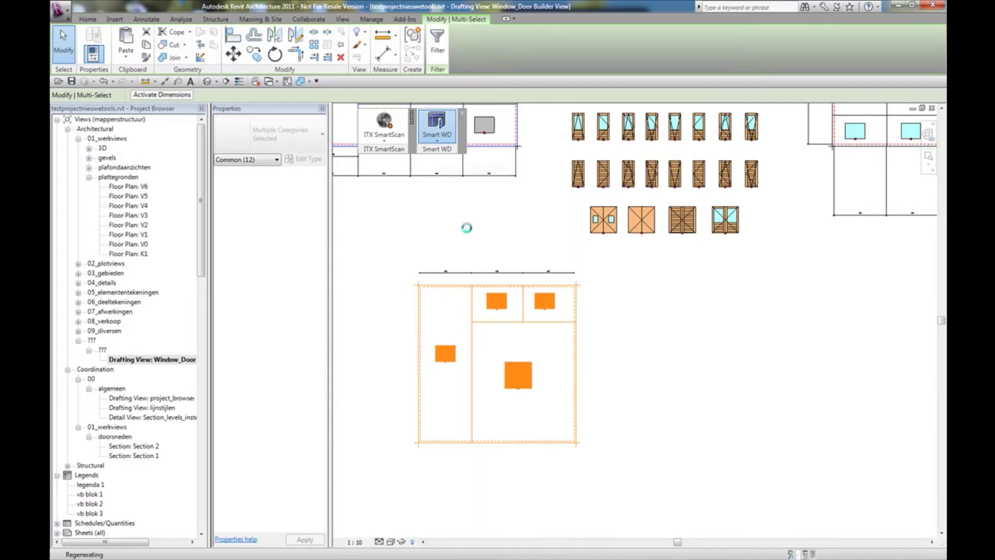
# - Append _merkAA to make the family name 31_ISR_samenstelling_kozijn_hout_busp_merkAA, and confirm the save
pyautogui.click(541, 309)
pyautogui.write('_')
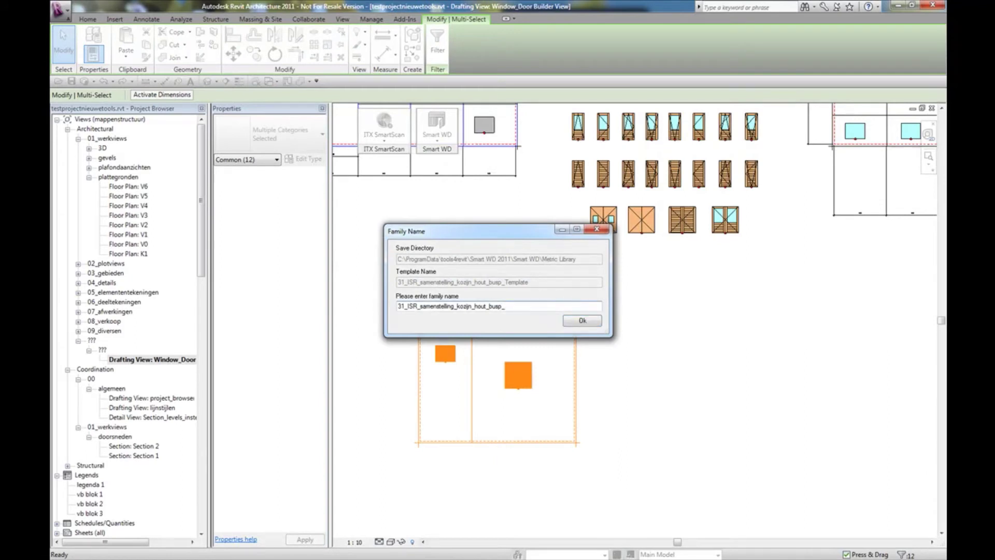
pyautogui.write('merkAA')
pyautogui.click(578, 322)
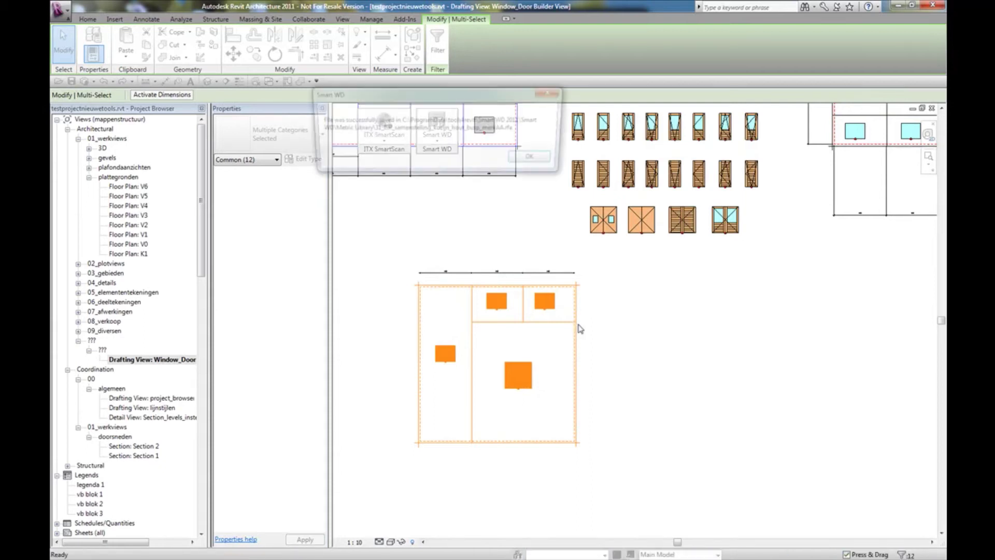
pyautogui.click(535, 159)
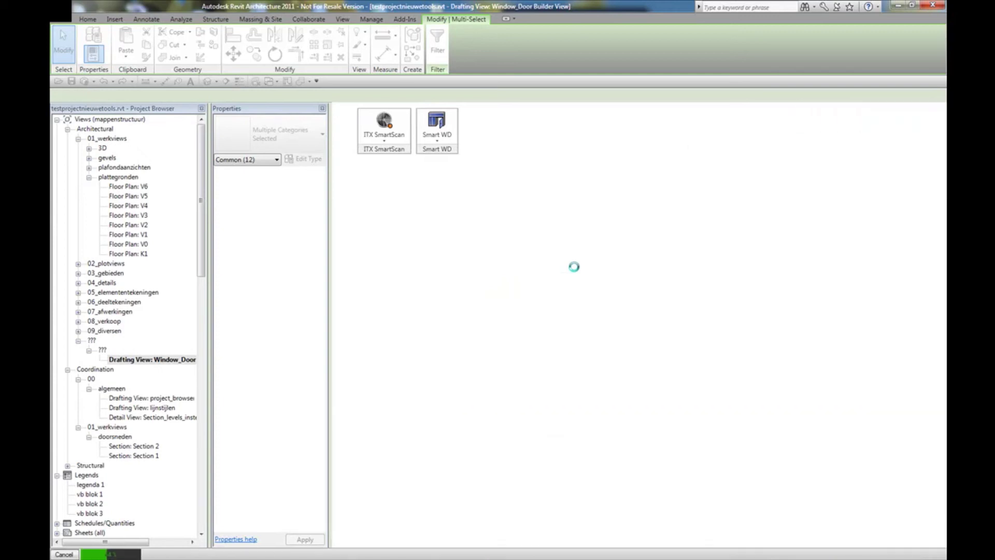
pyautogui.press('Escape')
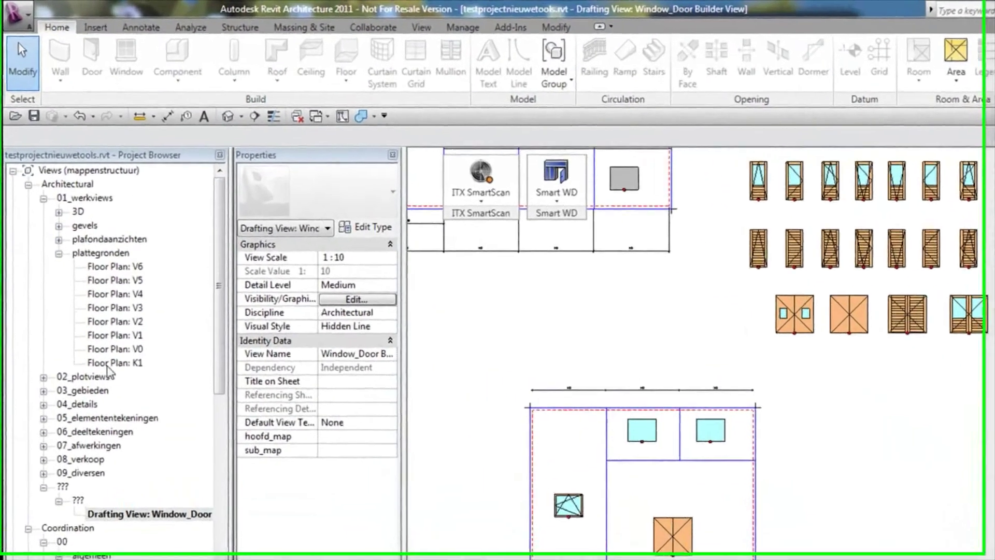
# - In the {3D} view, set the opening's samenstelling to 31_ISR_samenstelling_kozijn_hout_busp_merkAA : 3000 x 3000
pyautogui.click(228, 119)
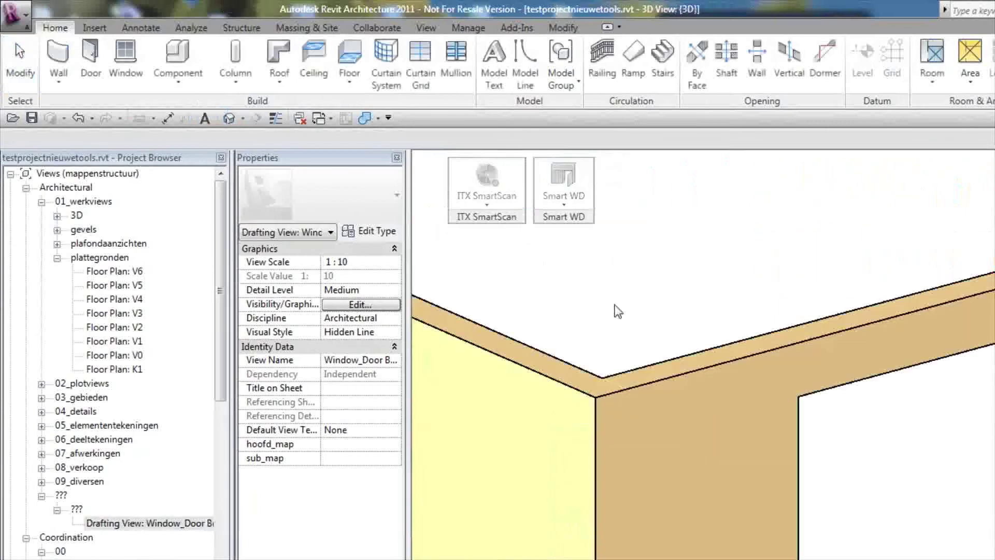
pyautogui.click(838, 398)
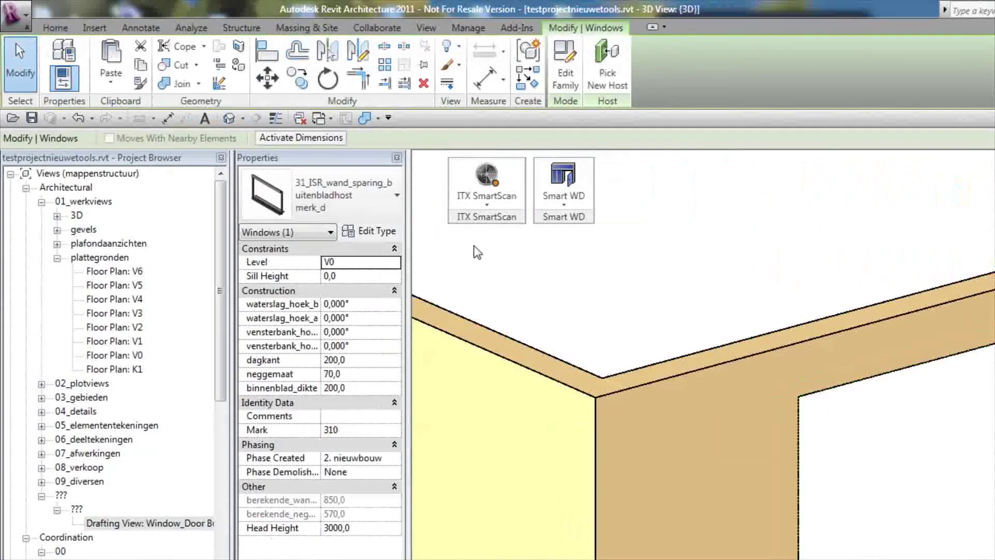
pyautogui.click(389, 237)
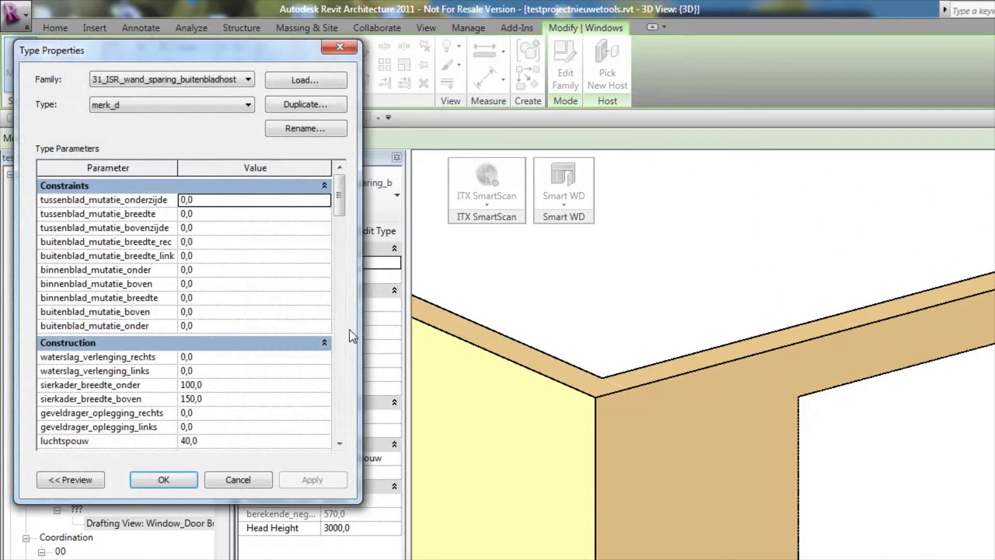
pyautogui.moveTo(338, 187); pyautogui.dragTo(341, 259)
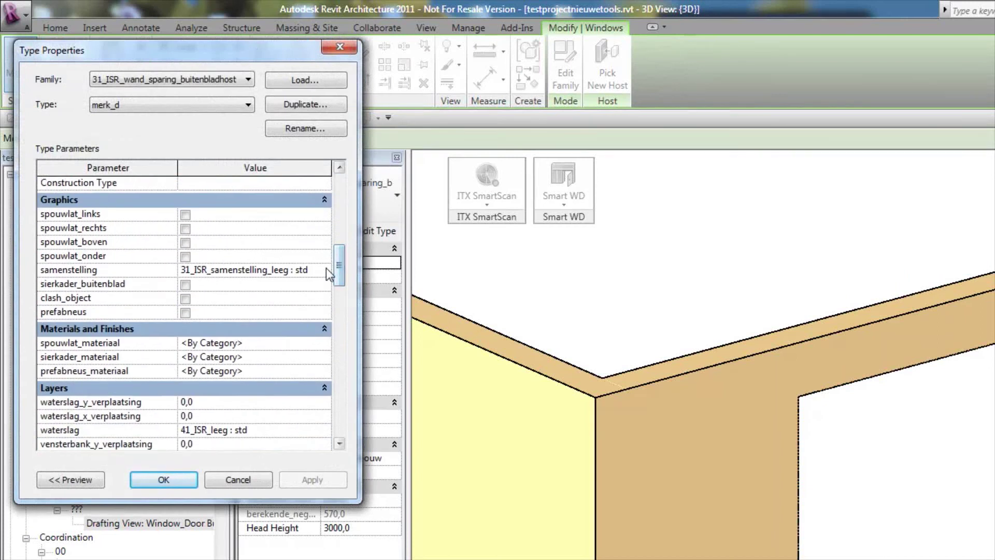
pyautogui.click(325, 268)
pyautogui.scroll(-2, 390, 340)
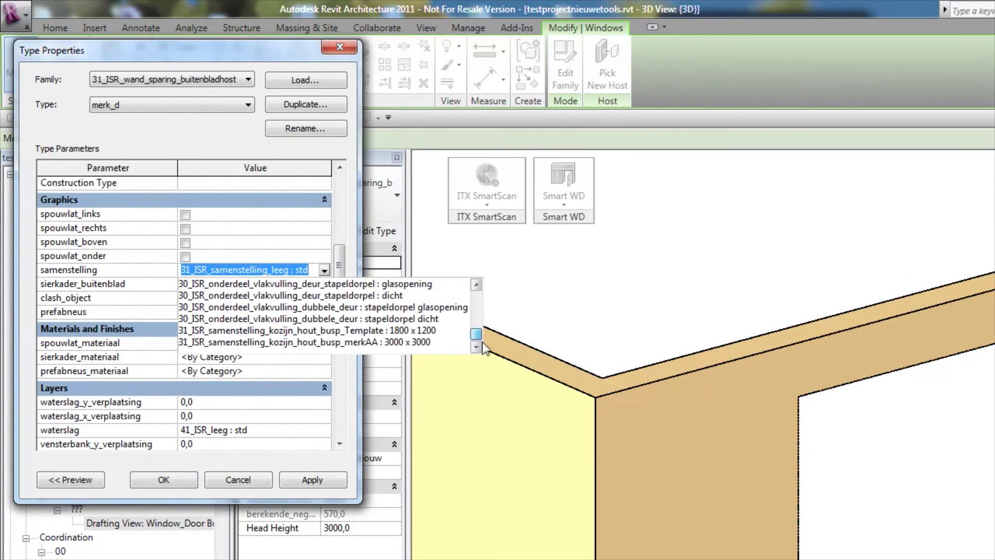
pyautogui.click(390, 340)
pyautogui.click(156, 490)
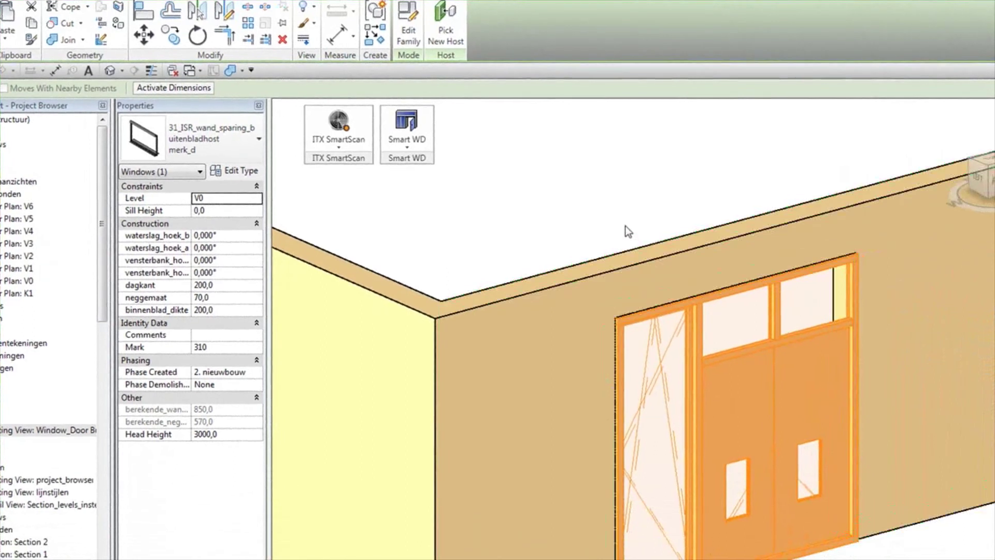
# - Deselect and zoom out to inspect the merkAA assembly in the 3D wall
pyautogui.press('Escape')
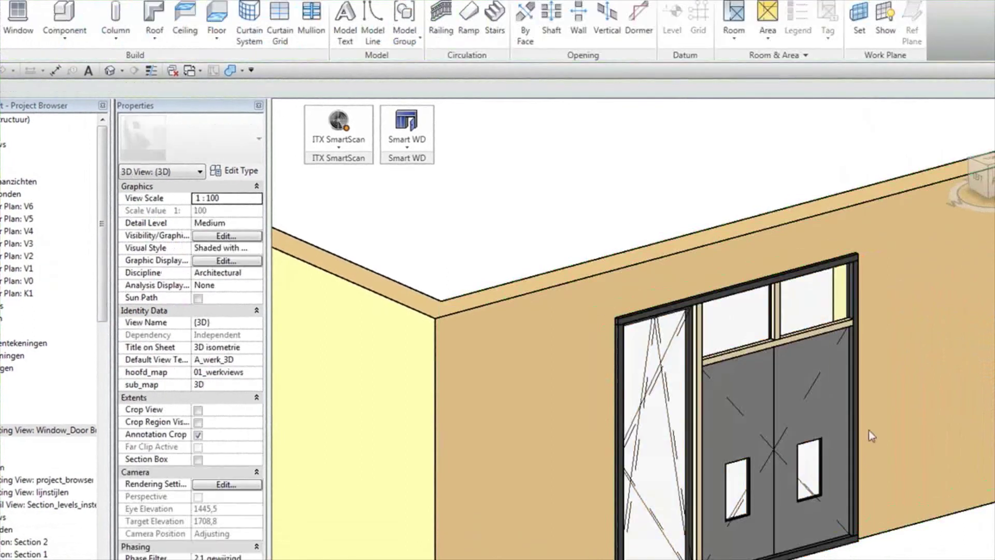
pyautogui.scroll(-3, 344, 296)
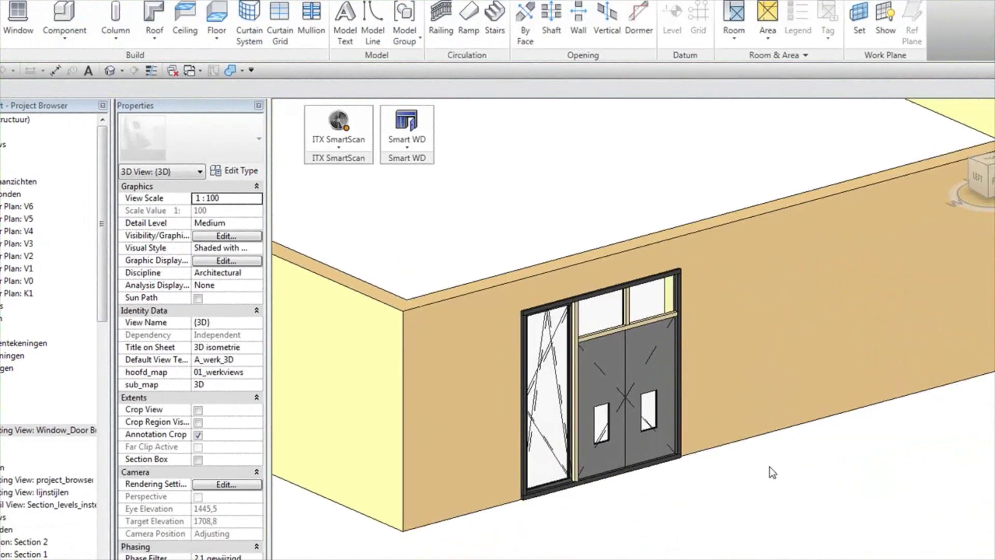